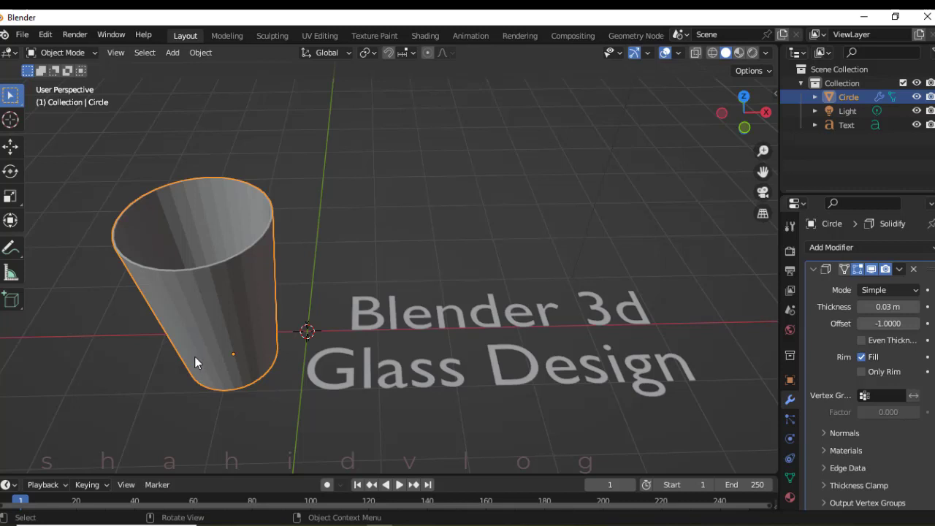
- Start a new file without saving the changes to the current glass and text scene
{"action": "key", "text": "b"}
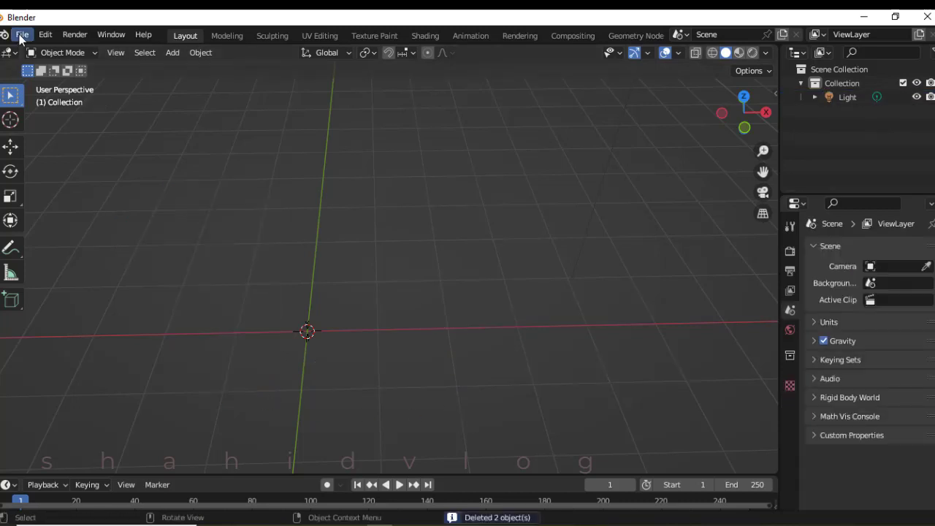
{"action": "left_click", "coordinate": [23, 37]}
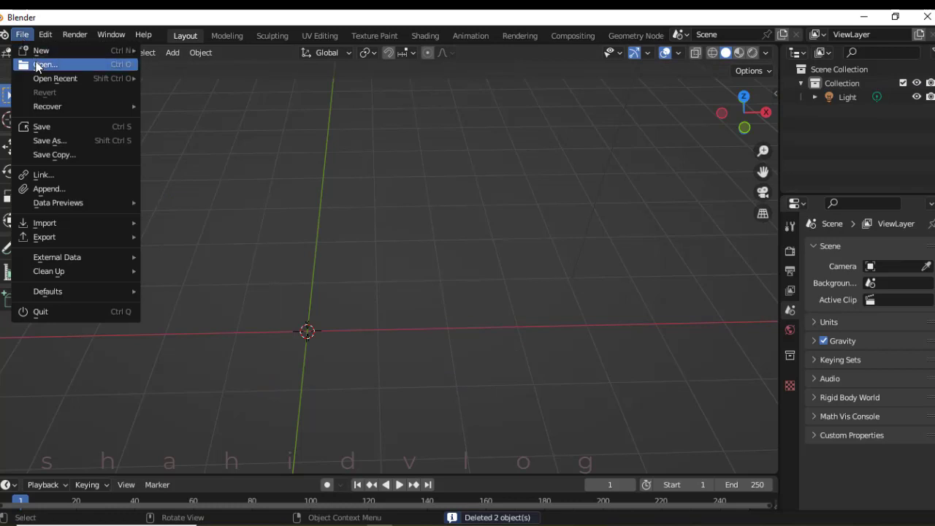
{"action": "mouse_move", "coordinate": [39, 53]}
{"action": "left_click", "coordinate": [179, 51]}
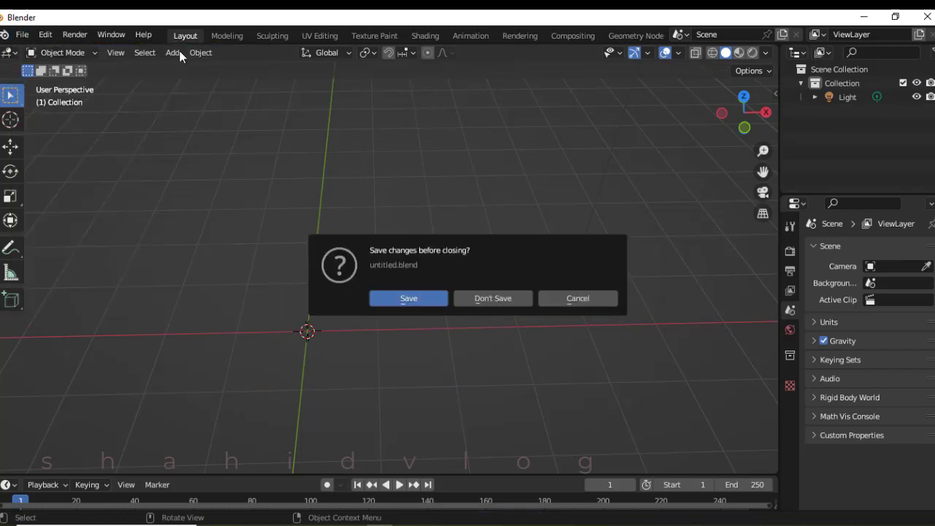
{"action": "left_click", "coordinate": [500, 301]}
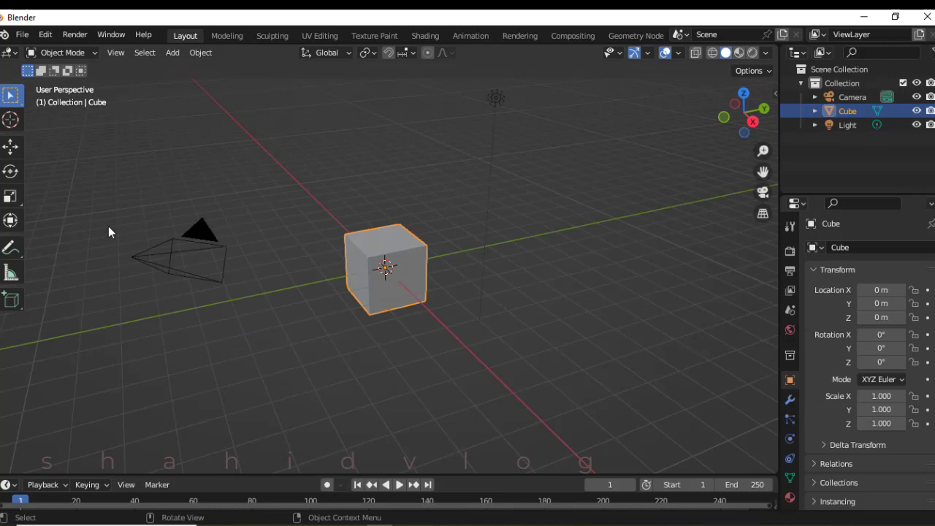
- Delete the default cube and the camera from the scene
{"action": "scroll", "coordinate": [343, 289], "scroll_direction": "up", "scroll_amount": 1}
{"action": "scroll", "coordinate": [351, 285], "scroll_direction": "down", "scroll_amount": 1}
{"action": "left_click_drag", "start_coordinate": [377, 300], "coordinate": [372, 293]}
{"action": "left_click", "coordinate": [372, 294]}
{"action": "key", "text": "Delete"}
{"action": "left_click", "coordinate": [180, 272]}
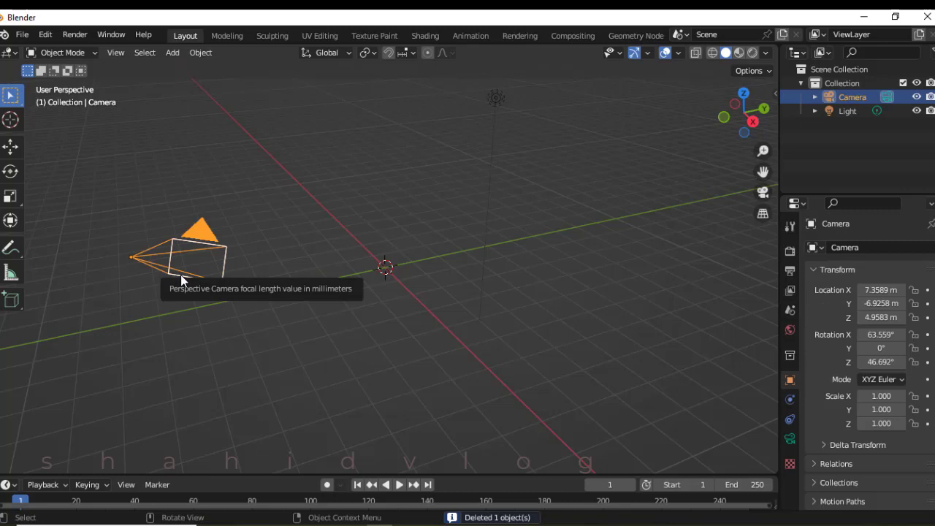
{"action": "key", "text": "Delete"}
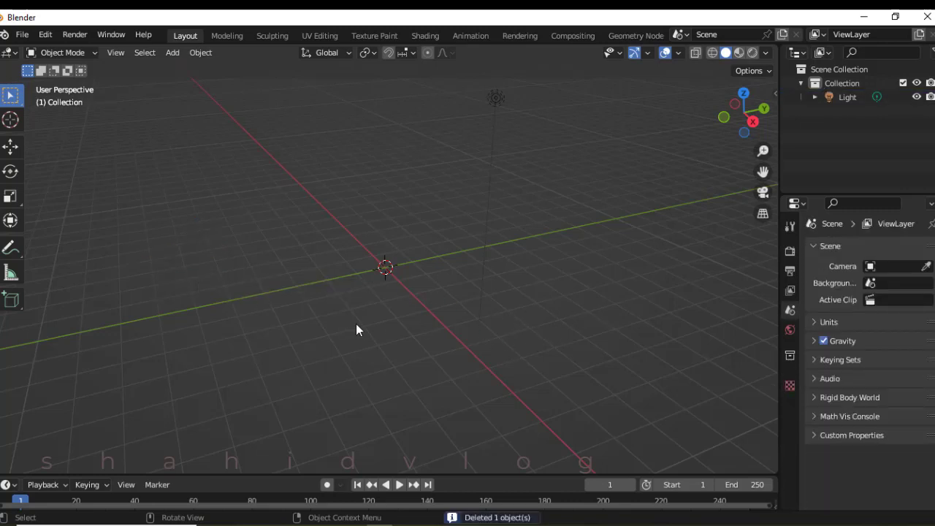
- Add a mesh circle at the world origin
{"action": "left_click_drag", "start_coordinate": [166, 168], "coordinate": [288, 259]}
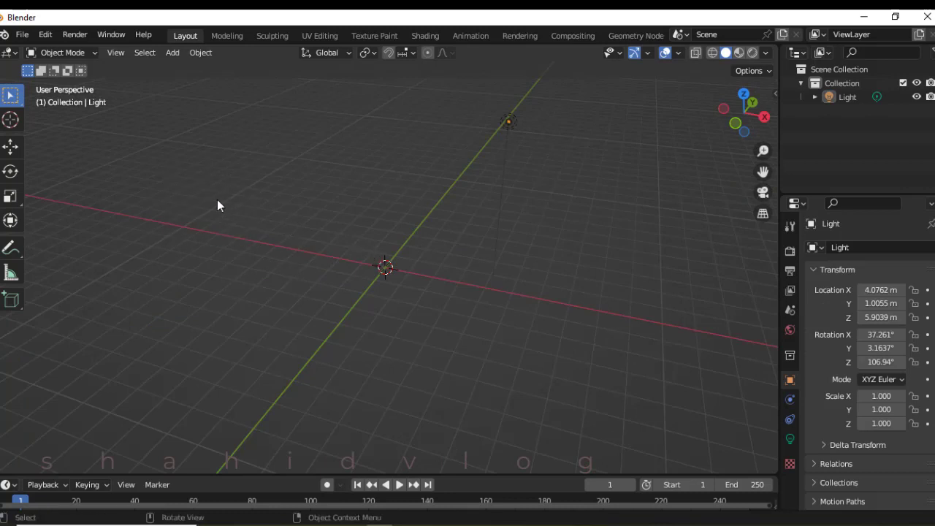
{"action": "key", "text": "shift+a"}
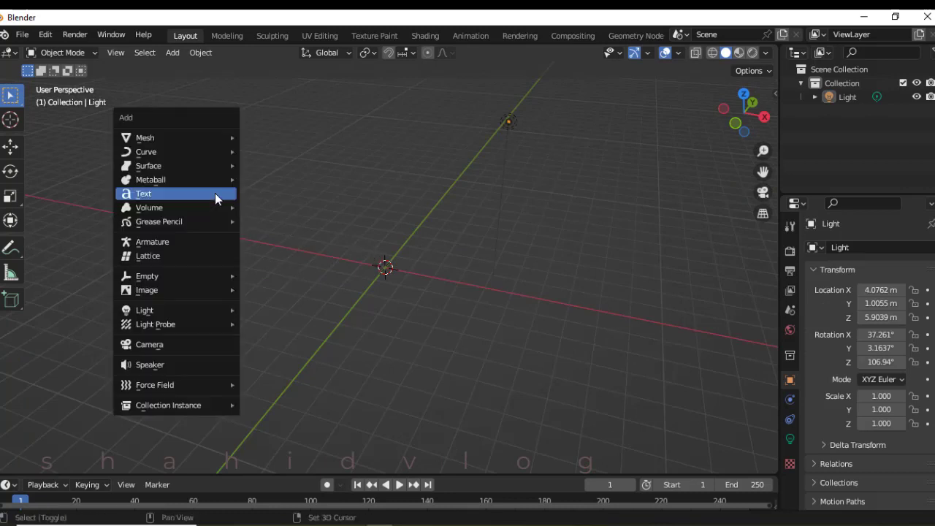
{"action": "mouse_move", "coordinate": [165, 140]}
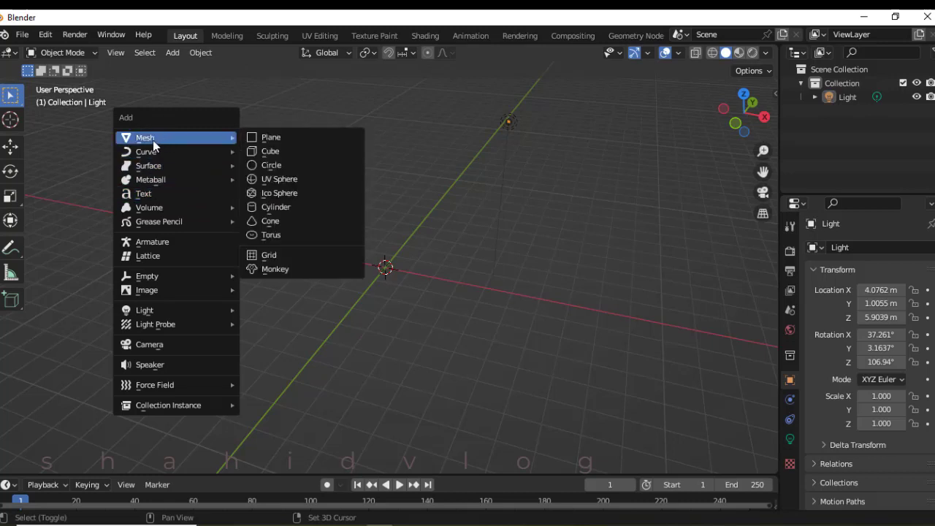
{"action": "left_click", "coordinate": [284, 165]}
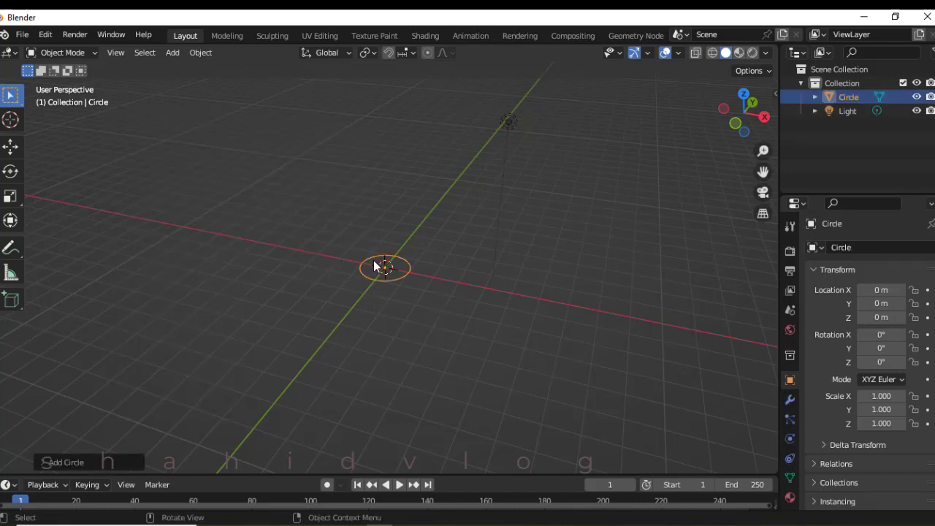
- Reduce the new circle's radius so it forms only a small ring around the origin
{"action": "scroll", "coordinate": [375, 266], "scroll_direction": "up", "scroll_amount": 1}
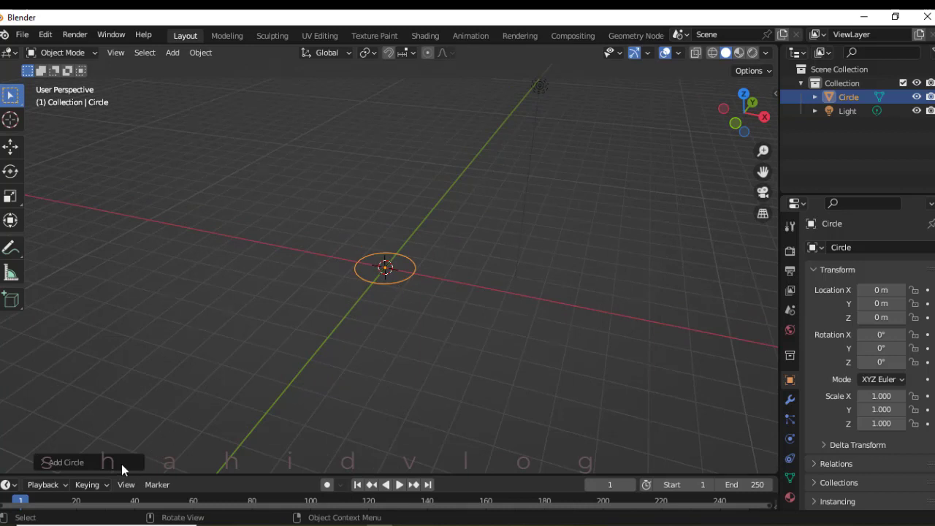
{"action": "left_click", "coordinate": [97, 463]}
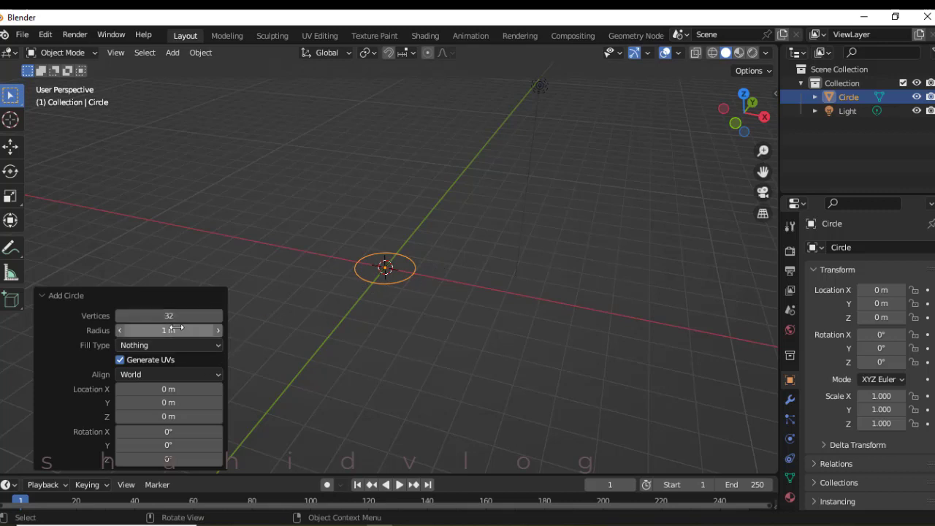
{"action": "left_click_drag", "start_coordinate": [181, 331], "coordinate": [363, 331]}
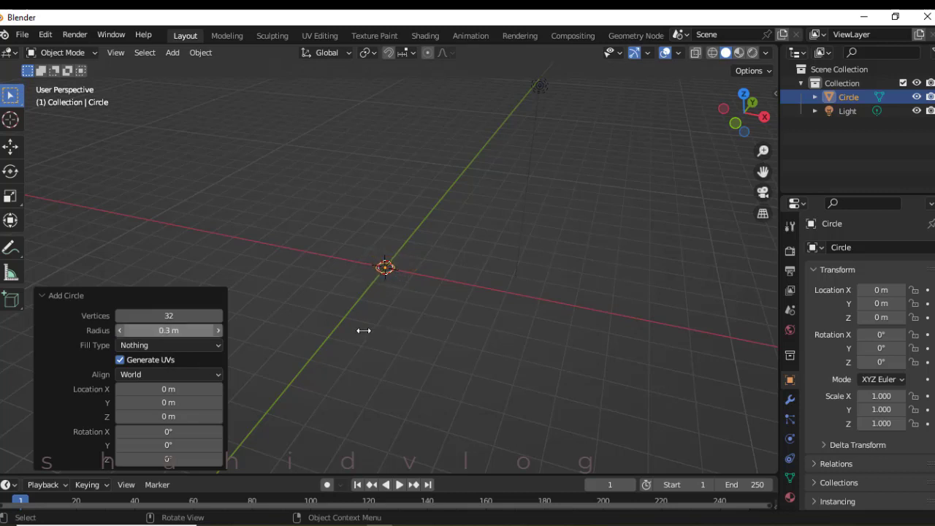
{"action": "left_click_drag", "start_coordinate": [156, 333], "coordinate": [401, 330]}
{"action": "left_click", "coordinate": [394, 307]}
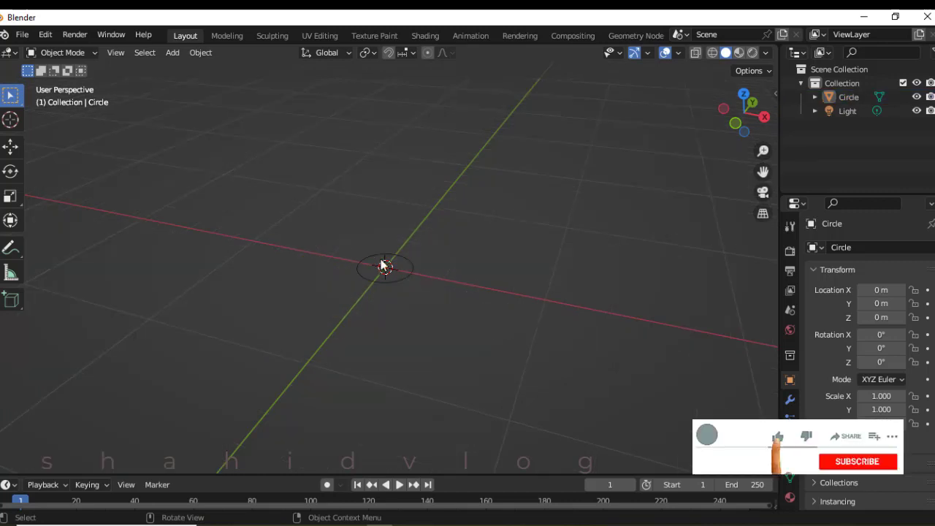
- Examine the circle's outline close up and from another angle
{"action": "scroll", "coordinate": [383, 266], "scroll_direction": "up", "scroll_amount": 11}
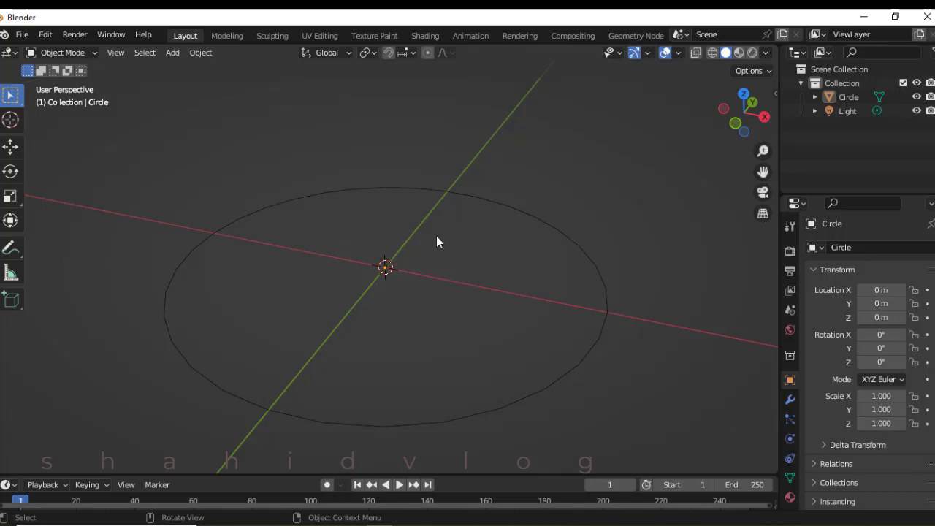
{"action": "scroll", "coordinate": [437, 241], "scroll_direction": "down", "scroll_amount": 3}
{"action": "scroll", "coordinate": [437, 241], "scroll_direction": "up", "scroll_amount": 1}
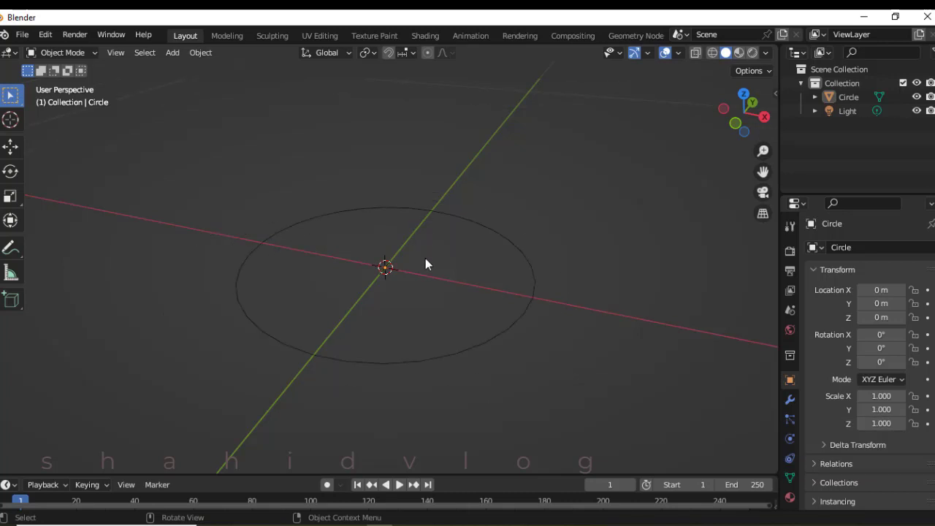
{"action": "scroll", "coordinate": [426, 259], "scroll_direction": "up", "scroll_amount": 3}
{"action": "scroll", "coordinate": [425, 258], "scroll_direction": "down", "scroll_amount": 3}
{"action": "scroll", "coordinate": [417, 210], "scroll_direction": "down", "scroll_amount": 3}
{"action": "scroll", "coordinate": [436, 250], "scroll_direction": "down", "scroll_amount": 5}
{"action": "scroll", "coordinate": [372, 267], "scroll_direction": "up", "scroll_amount": 7}
{"action": "scroll", "coordinate": [411, 271], "scroll_direction": "down", "scroll_amount": 2}
{"action": "scroll", "coordinate": [414, 269], "scroll_direction": "up", "scroll_amount": 2}
{"action": "scroll", "coordinate": [430, 311], "scroll_direction": "down", "scroll_amount": 2}
{"action": "middle_click_drag", "start_coordinate": [345, 254], "coordinate": [292, 268]}
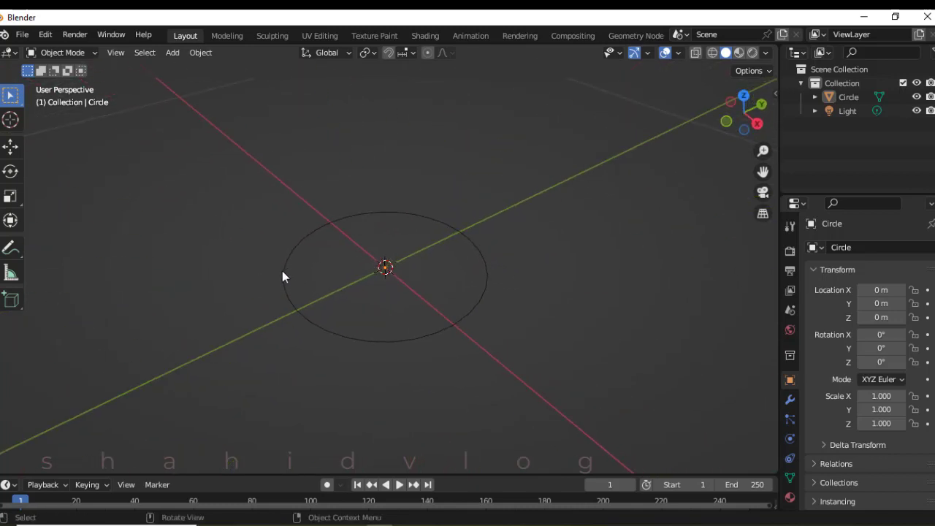
- Switch the circle from Object Mode to Edit Mode
{"action": "left_click", "coordinate": [282, 270]}
{"action": "left_click", "coordinate": [359, 268]}
{"action": "left_click", "coordinate": [333, 221]}
{"action": "left_click", "coordinate": [319, 250]}
{"action": "key", "text": "Tab"}
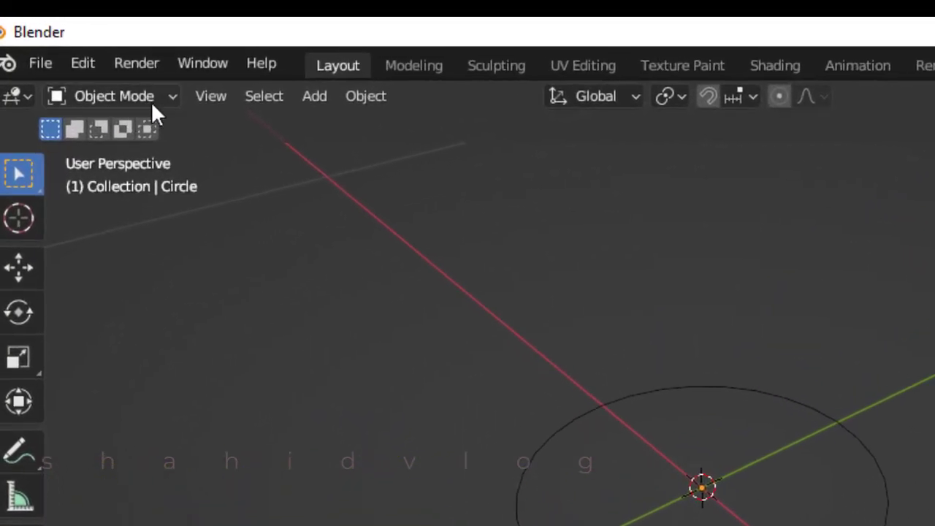
{"action": "left_click", "coordinate": [141, 79]}
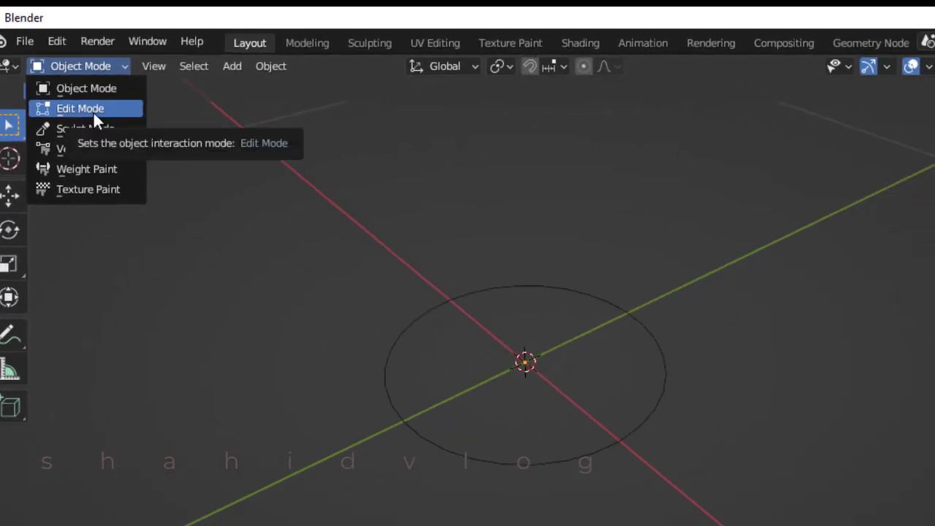
{"action": "left_click", "coordinate": [109, 140]}
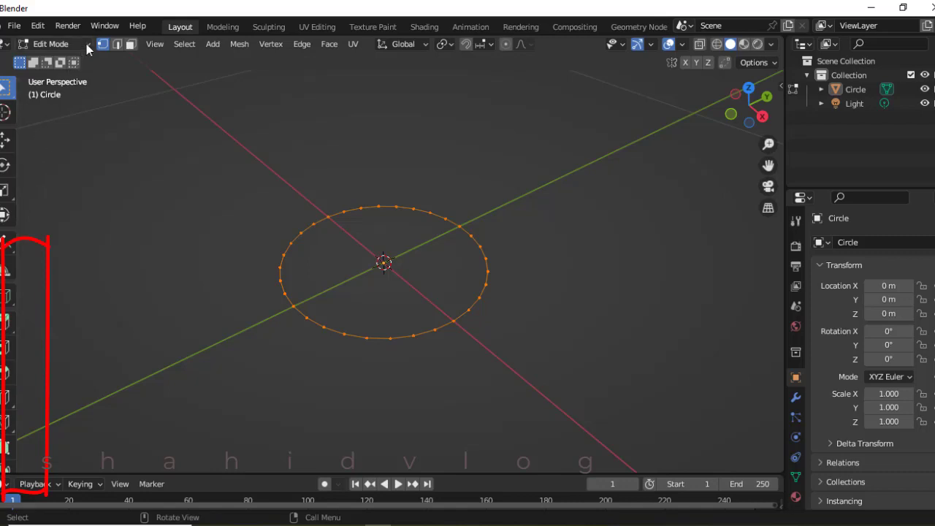
- Deselect all of the circle's vertices and remain in Edit Mode
{"action": "left_click", "coordinate": [73, 46]}
{"action": "left_click", "coordinate": [67, 80]}
{"action": "key", "text": "alt+a"}
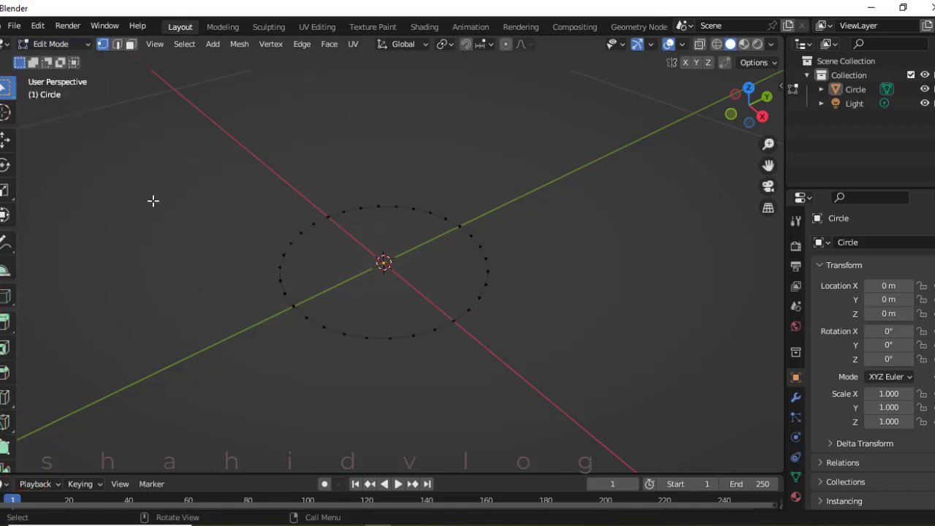
{"action": "key", "text": "Tab"}
{"action": "key", "text": "Tab"}
- Box-select individual vertices one after another along the near side of the circle
{"action": "scroll", "coordinate": [470, 319], "scroll_direction": "up", "scroll_amount": 4}
{"action": "scroll", "coordinate": [469, 295], "scroll_direction": "down", "scroll_amount": 1}
{"action": "left_click_drag", "start_coordinate": [468, 378], "coordinate": [512, 420]}
{"action": "left_click_drag", "start_coordinate": [420, 387], "coordinate": [469, 423]}
{"action": "left_click_drag", "start_coordinate": [383, 394], "coordinate": [417, 432]}
{"action": "left_click_drag", "start_coordinate": [334, 397], "coordinate": [364, 434]}
{"action": "left_click_drag", "start_coordinate": [292, 386], "coordinate": [334, 439]}
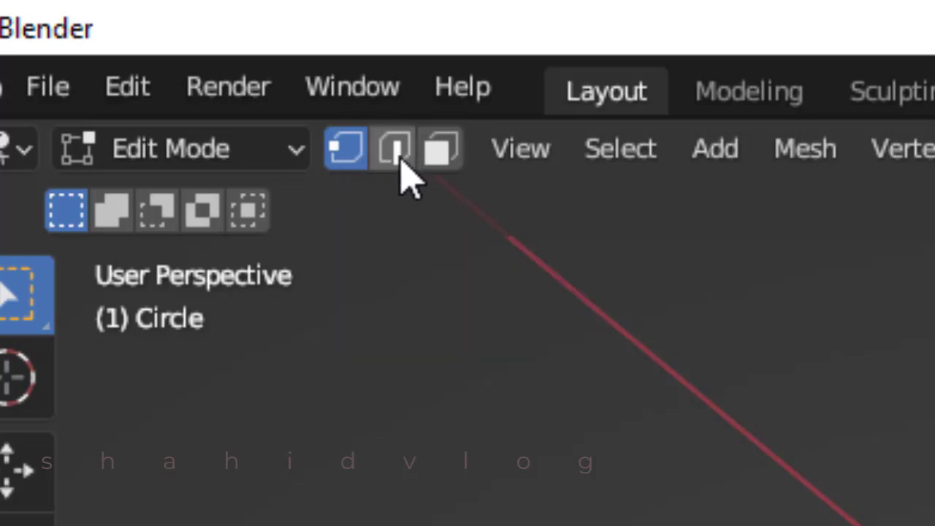
- Switch from vertex to edge selection and box-select all edges of the circle
{"action": "left_click", "coordinate": [398, 152]}
{"action": "left_click", "coordinate": [344, 151]}
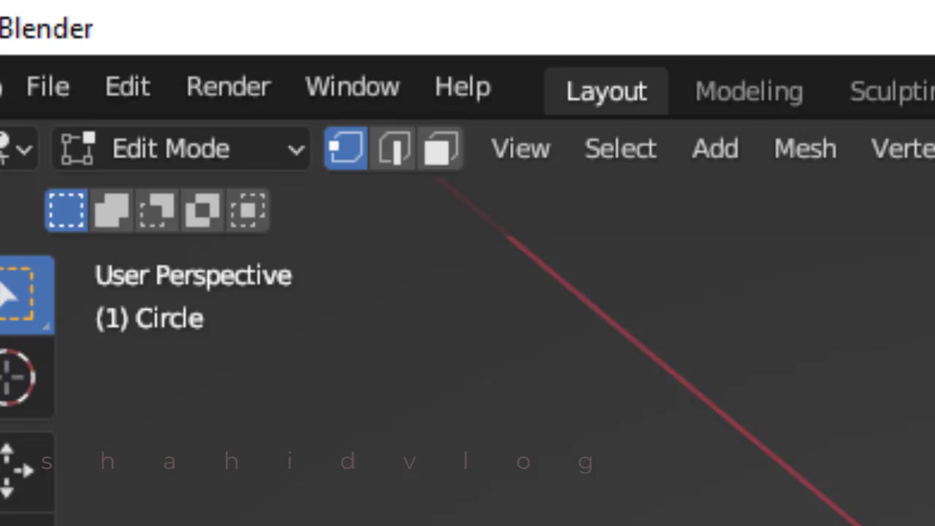
{"action": "left_click", "coordinate": [394, 156], "text": "shift"}
{"action": "left_click", "coordinate": [394, 153]}
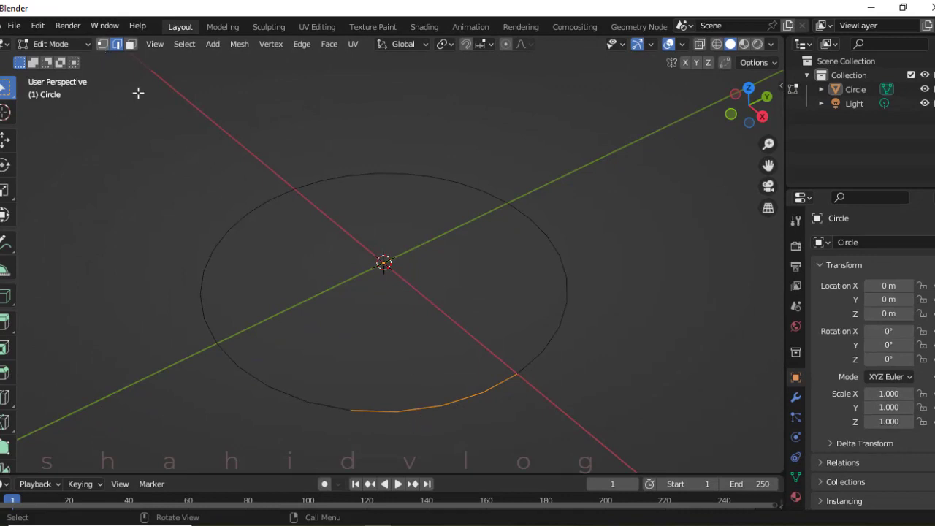
{"action": "left_click_drag", "start_coordinate": [443, 412], "coordinate": [404, 376]}
{"action": "left_click", "coordinate": [429, 406]}
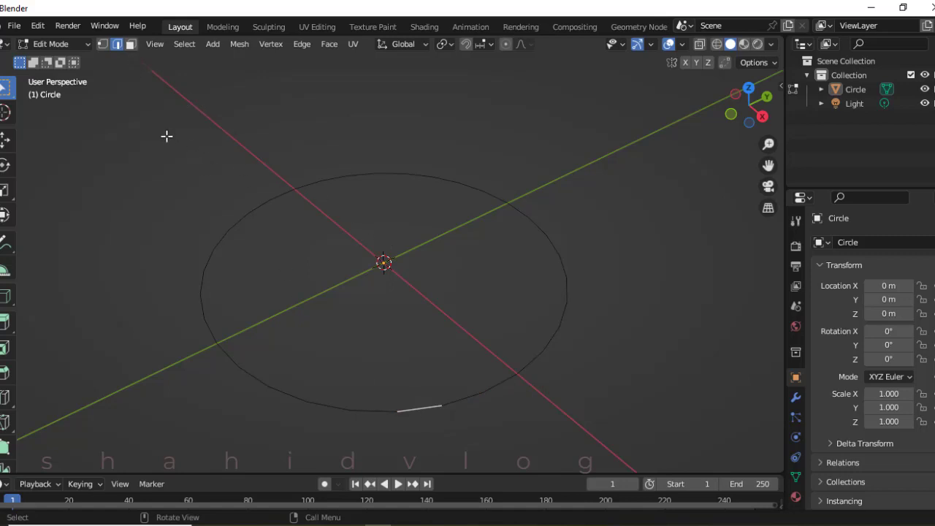
{"action": "left_click_drag", "start_coordinate": [141, 130], "coordinate": [616, 444]}
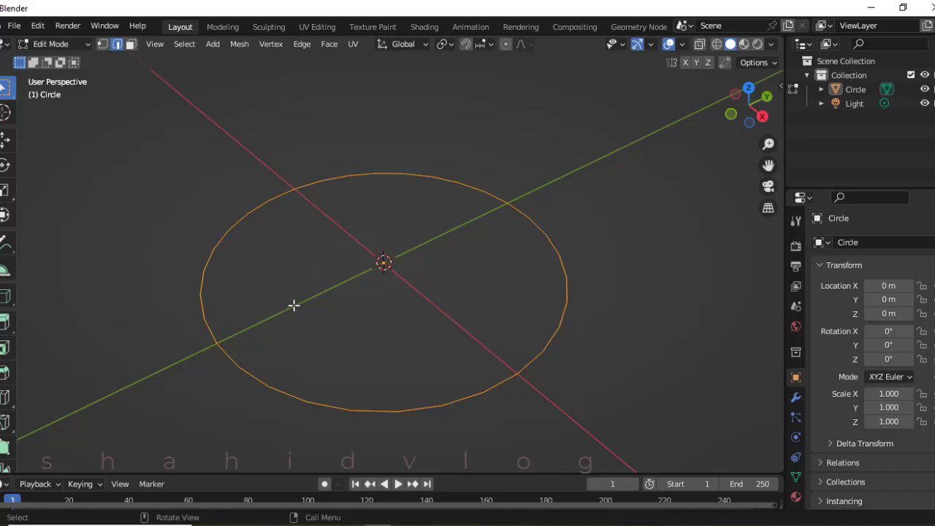
- Try filling the selected circle with a face and view the disc from above
{"action": "key", "text": "f"}
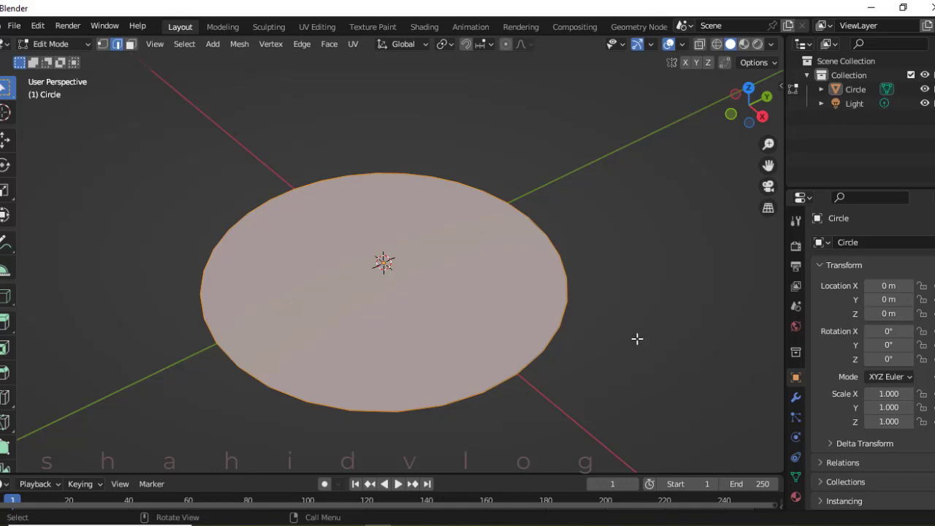
{"action": "left_click", "coordinate": [623, 320]}
{"action": "middle_click_drag", "start_coordinate": [600, 285], "coordinate": [557, 326]}
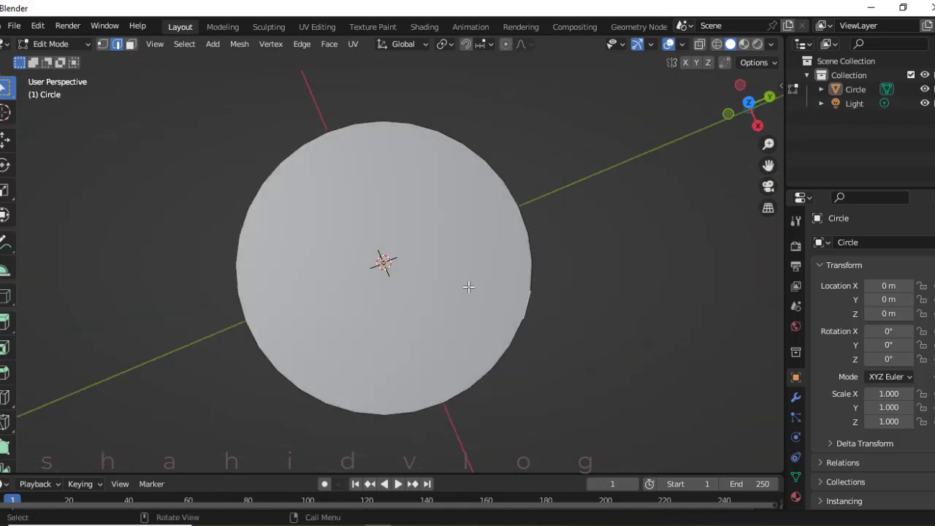
{"action": "middle_click_drag", "start_coordinate": [563, 387], "coordinate": [259, 278]}
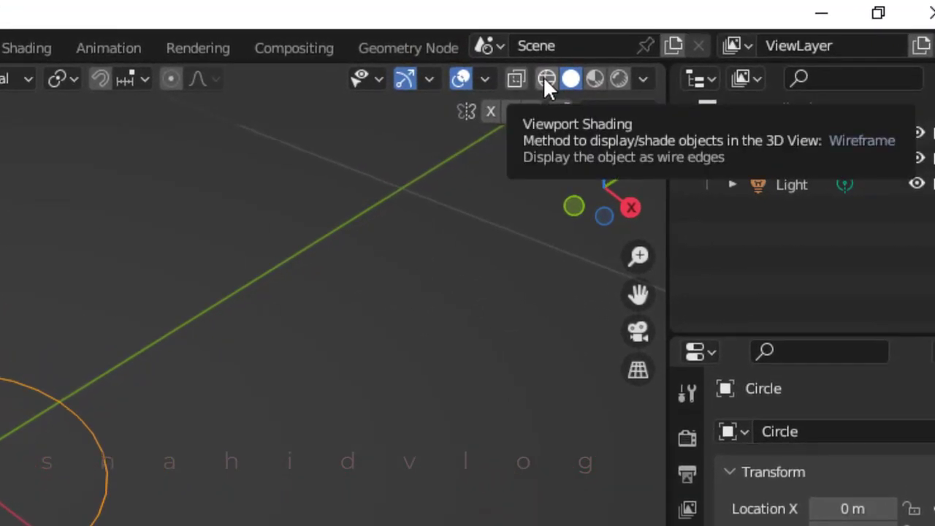
- In wireframe display and front view, extrude the selected circle about 0.73 m upward along Z to form the glass wall
{"action": "left_click", "coordinate": [545, 78]}
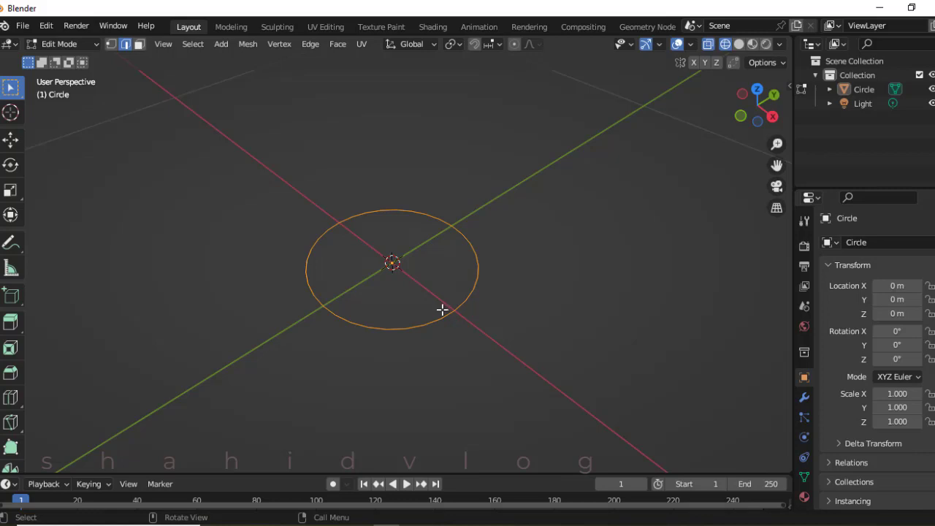
{"action": "key", "text": "KP_1"}
{"action": "key", "text": "g"}
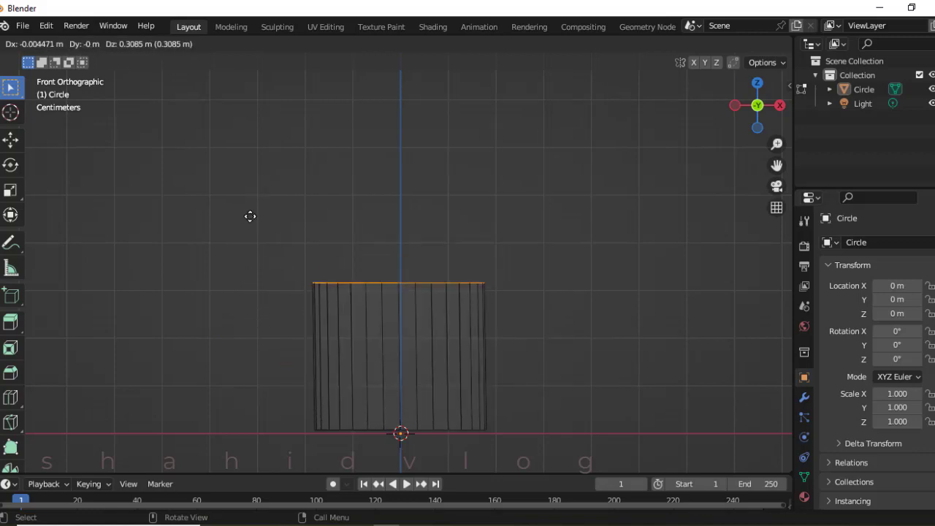
{"action": "key", "text": "z"}
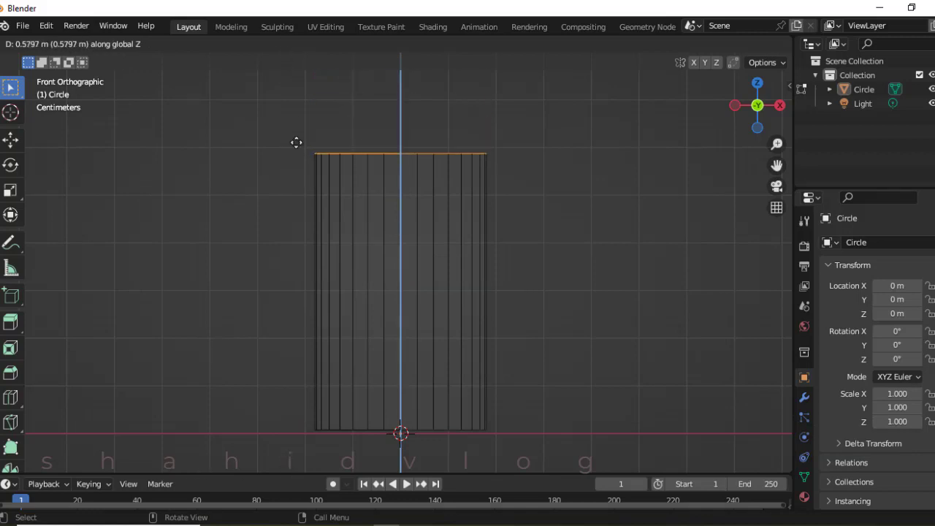
{"action": "left_click", "coordinate": [294, 432]}
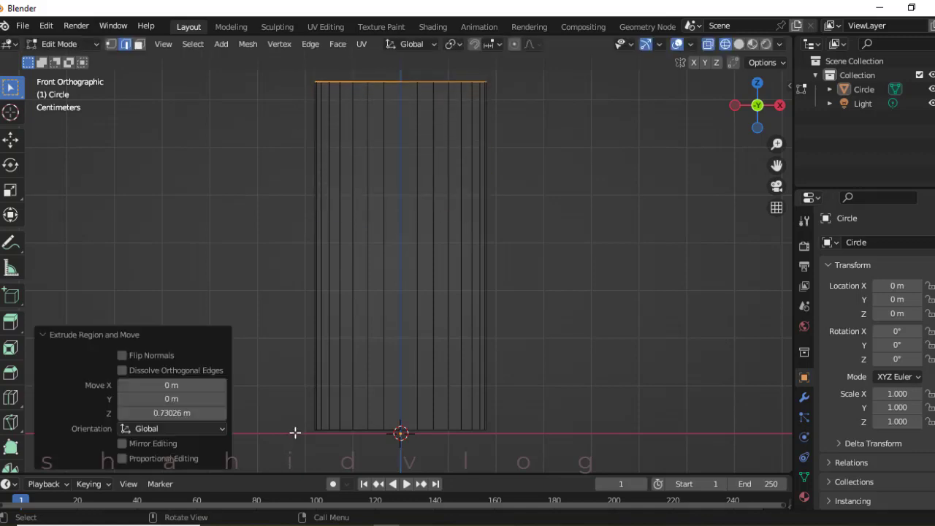
{"action": "scroll", "coordinate": [526, 449], "scroll_direction": "down", "scroll_amount": 3}
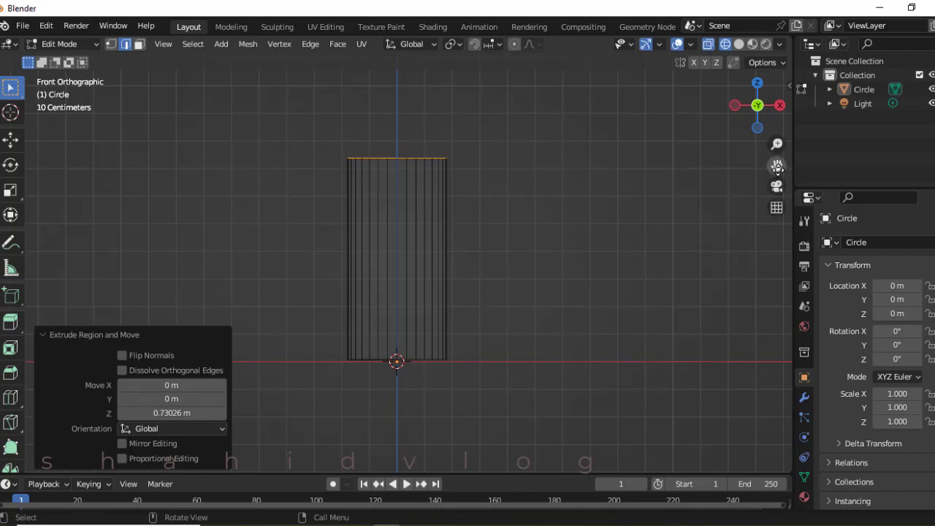
{"action": "left_click_drag", "start_coordinate": [777, 167], "coordinate": [778, 183]}
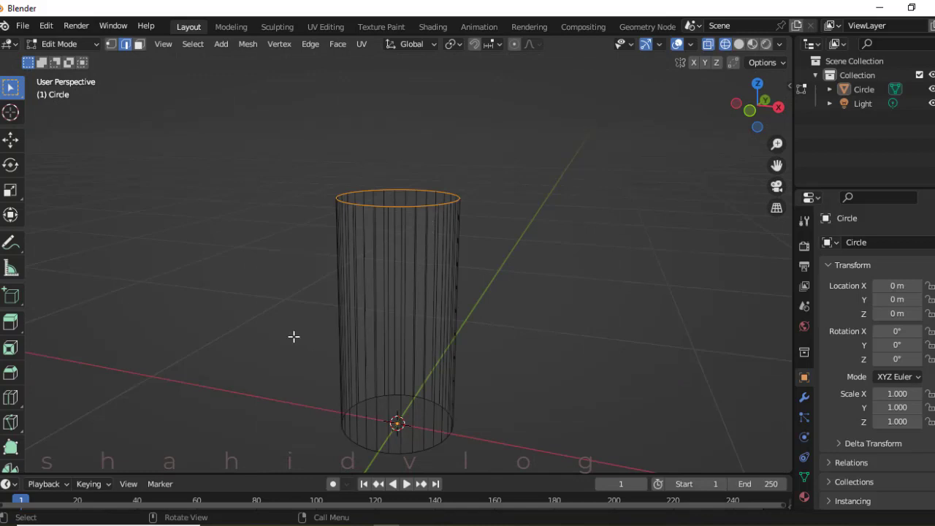
- In front view, scale the selected top rim outward so the glass wall tapers toward its base
{"action": "key", "text": "grave"}
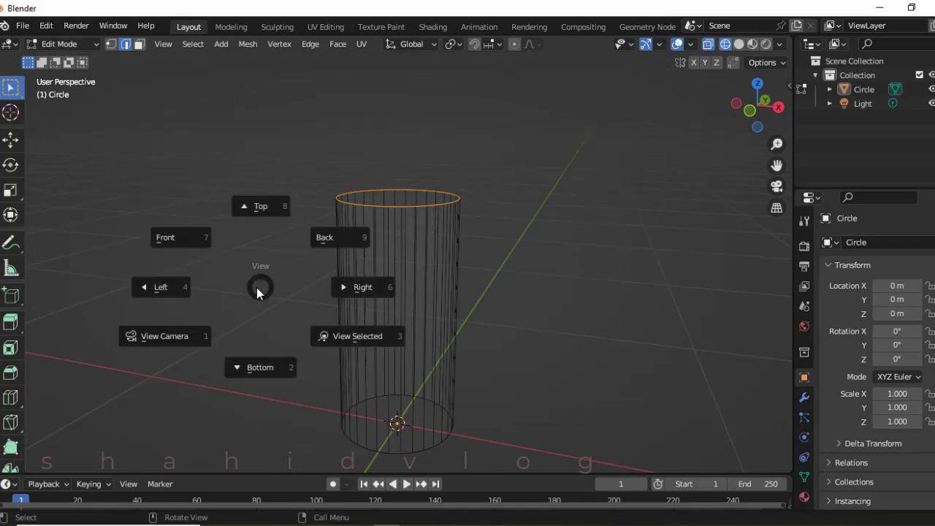
{"action": "left_click", "coordinate": [179, 241]}
{"action": "scroll", "coordinate": [479, 177], "scroll_direction": "down", "scroll_amount": 2}
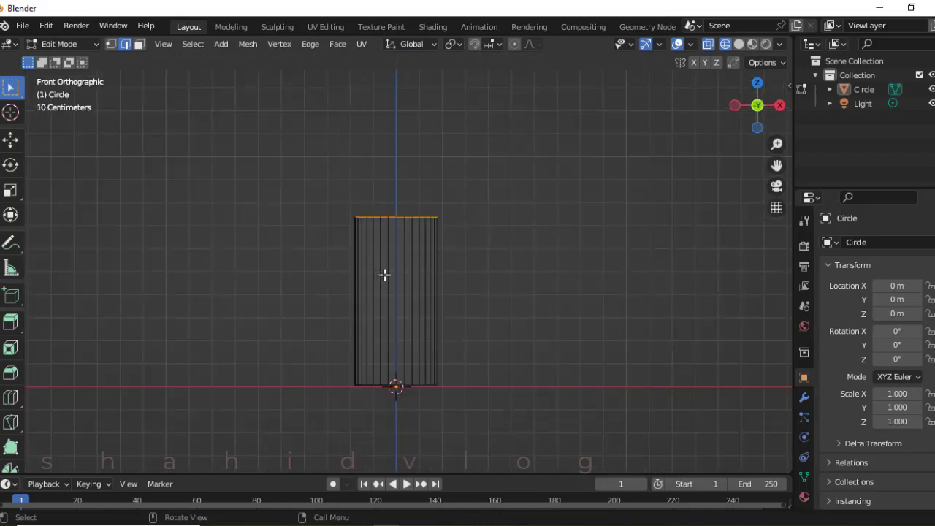
{"action": "scroll", "coordinate": [384, 274], "scroll_direction": "up", "scroll_amount": 1}
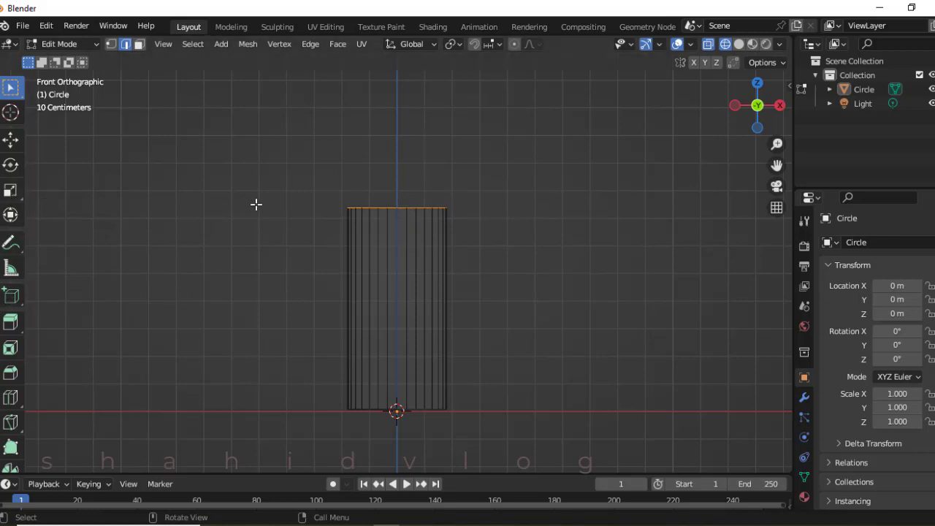
{"action": "key", "text": "s"}
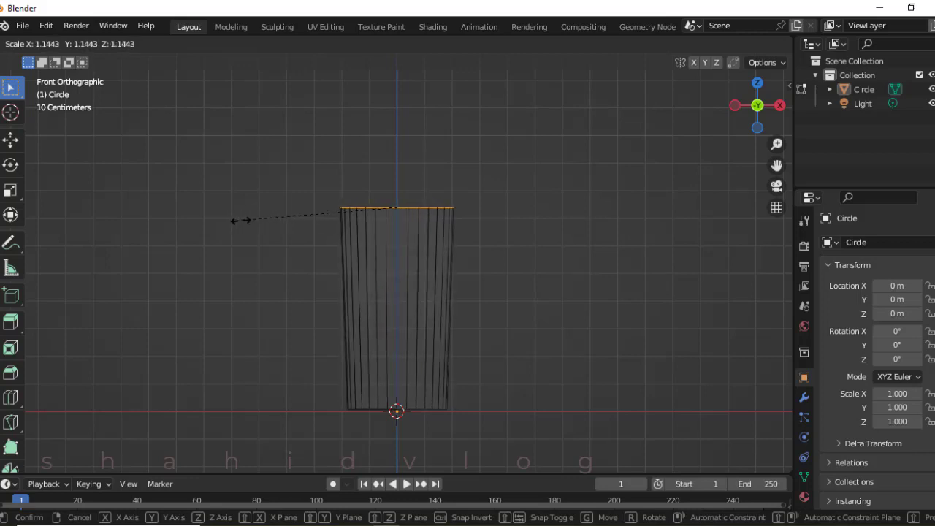
{"action": "left_click", "coordinate": [166, 222]}
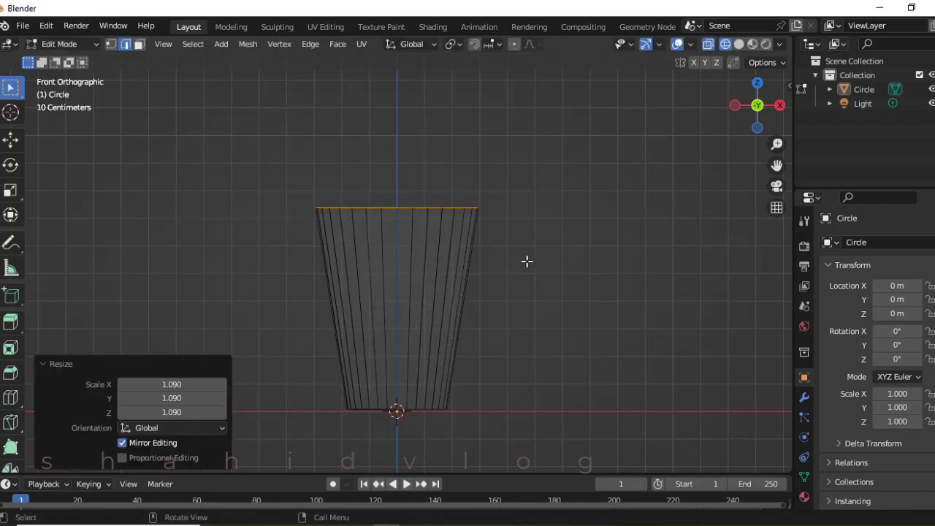
- Switch to solid shading and examine the tapered glass from the side, above and below, including its open base
{"action": "middle_click_drag", "start_coordinate": [527, 261], "coordinate": [584, 277]}
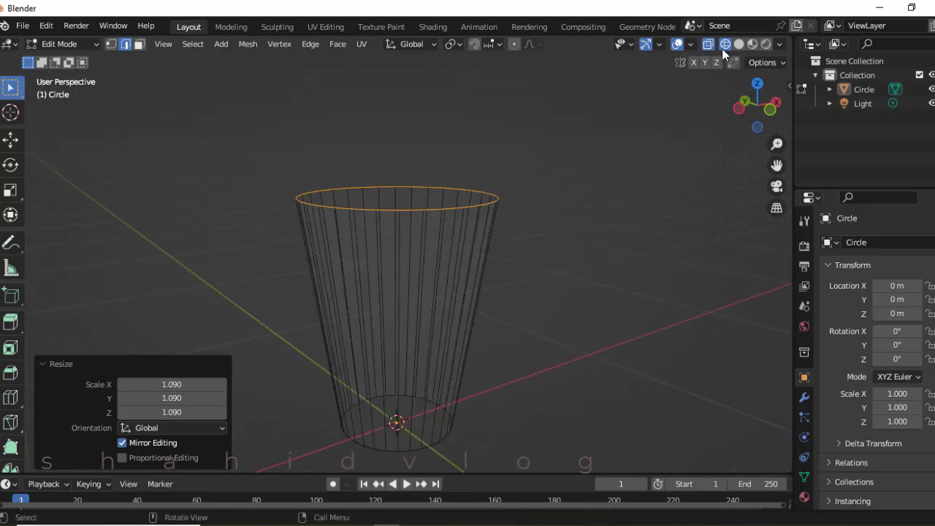
{"action": "left_click", "coordinate": [738, 45]}
{"action": "mouse_move", "coordinate": [590, 247]}
{"action": "middle_mouse_down"}
{"action": "mouse_move", "coordinate": [574, 234]}
{"action": "mouse_move", "coordinate": [509, 282]}
{"action": "middle_mouse_up"}
{"action": "middle_click_drag", "start_coordinate": [605, 242], "coordinate": [443, 305]}
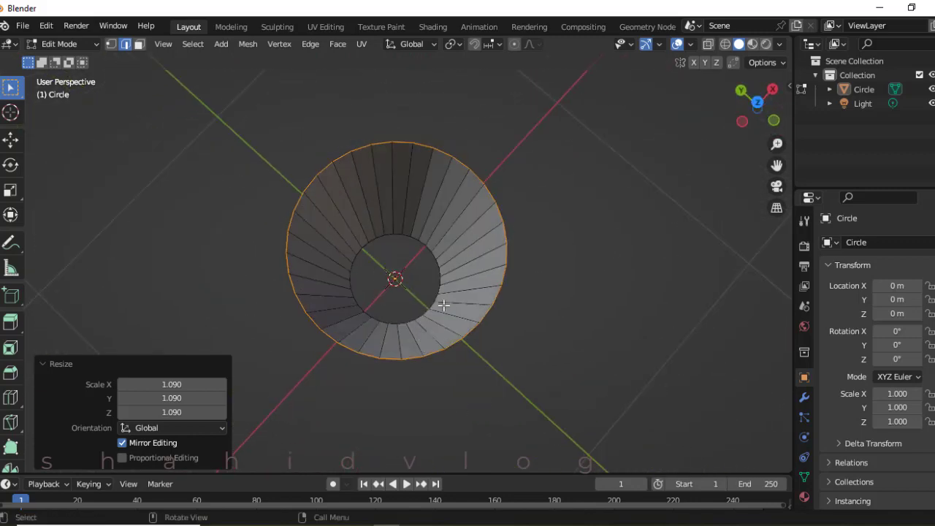
{"action": "middle_click_drag", "start_coordinate": [438, 250], "coordinate": [402, 459]}
{"action": "scroll", "coordinate": [593, 176], "scroll_direction": "up", "scroll_amount": 3}
{"action": "scroll", "coordinate": [594, 172], "scroll_direction": "down", "scroll_amount": 2}
{"action": "middle_click_drag", "start_coordinate": [496, 395], "coordinate": [494, 372]}
{"action": "scroll", "coordinate": [526, 187], "scroll_direction": "down", "scroll_amount": 1}
{"action": "middle_click_drag", "start_coordinate": [526, 187], "coordinate": [482, 200]}
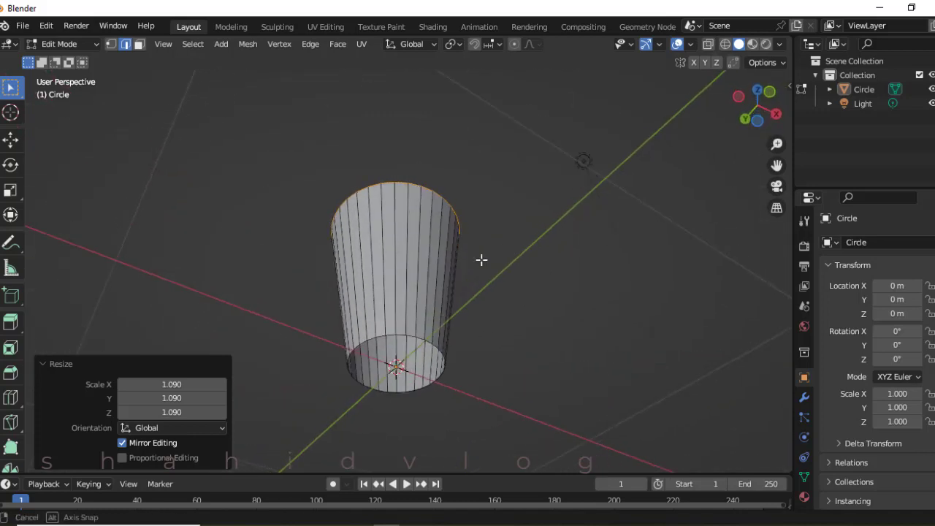
- In wireframe display, box-select the bottom edge loop of the glass and fill it with a face
{"action": "middle_click_drag", "start_coordinate": [457, 349], "coordinate": [692, 184]}
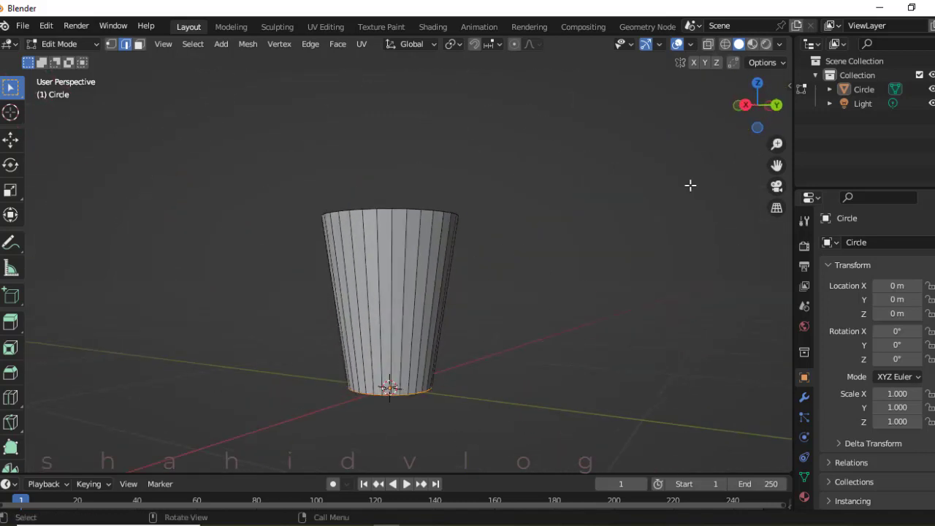
{"action": "left_click", "coordinate": [724, 44]}
{"action": "left_click_drag", "start_coordinate": [278, 359], "coordinate": [495, 431]}
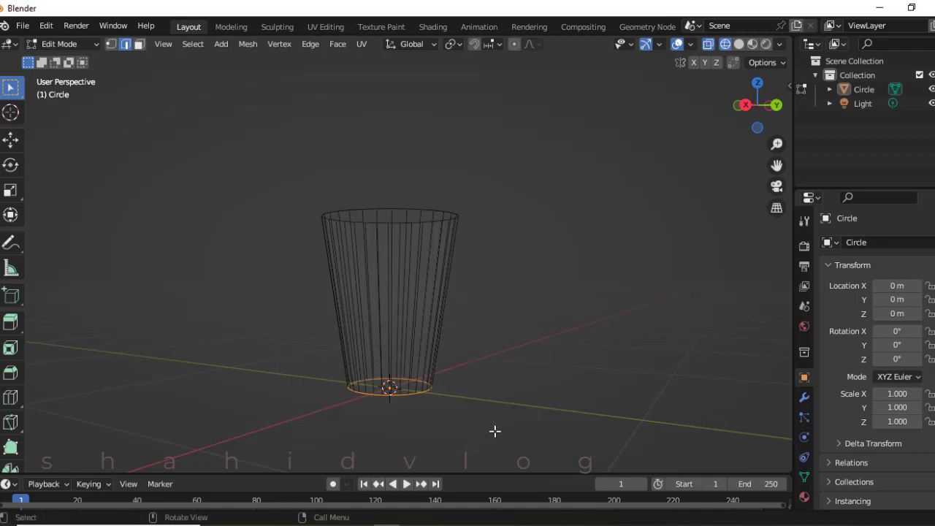
{"action": "scroll", "coordinate": [395, 403], "scroll_direction": "up", "scroll_amount": 2}
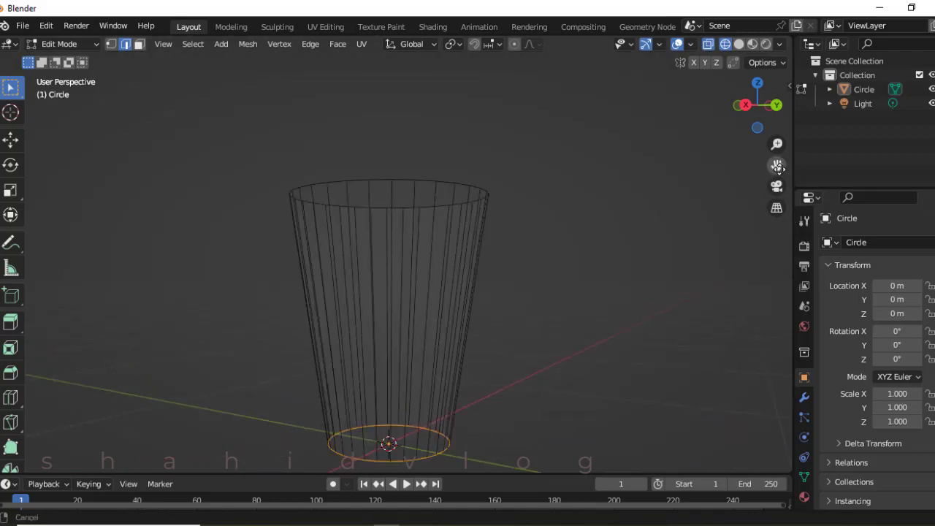
{"action": "left_click_drag", "start_coordinate": [777, 165], "coordinate": [699, 222]}
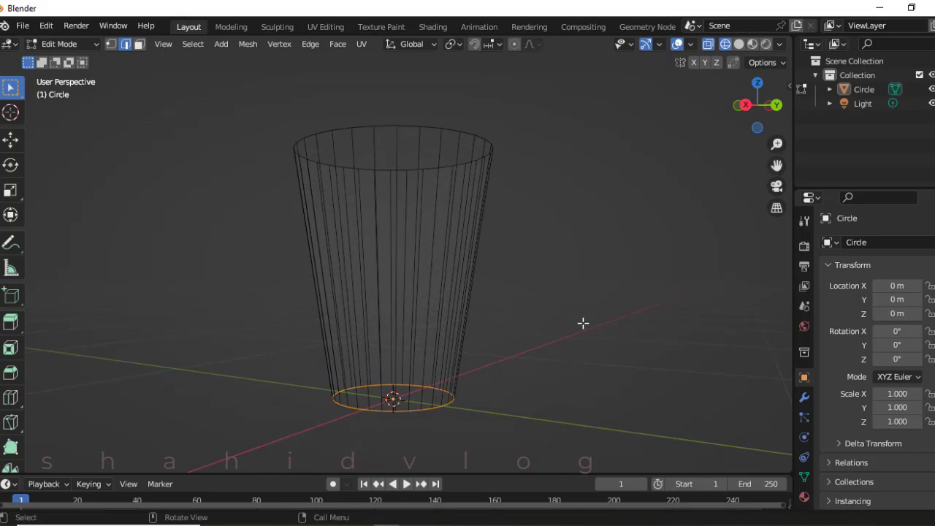
{"action": "key", "text": "f"}
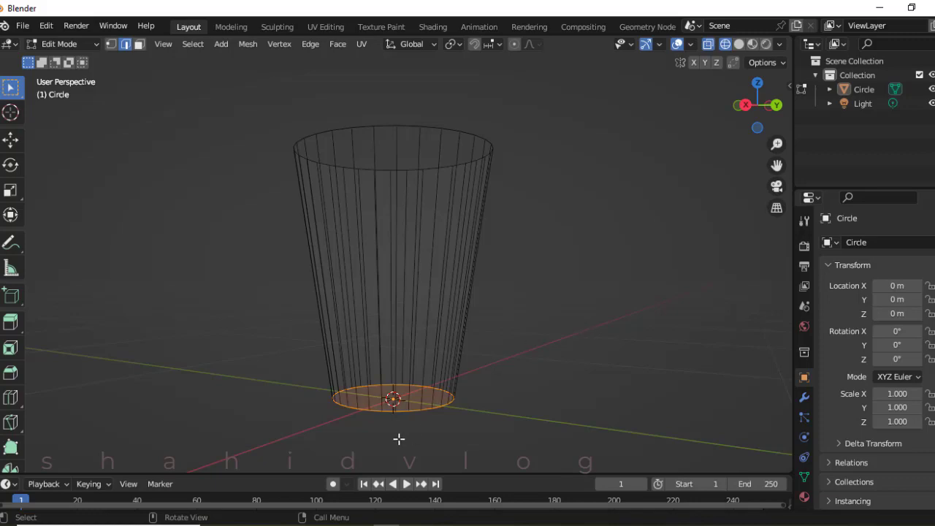
- Examine the filled base from several angles in wireframe and in solid shading
{"action": "scroll", "coordinate": [397, 428], "scroll_direction": "up", "scroll_amount": 3}
{"action": "scroll", "coordinate": [487, 298], "scroll_direction": "down", "scroll_amount": 3}
{"action": "middle_click_drag", "start_coordinate": [457, 422], "coordinate": [484, 415]}
{"action": "middle_click_drag", "start_coordinate": [475, 366], "coordinate": [537, 357]}
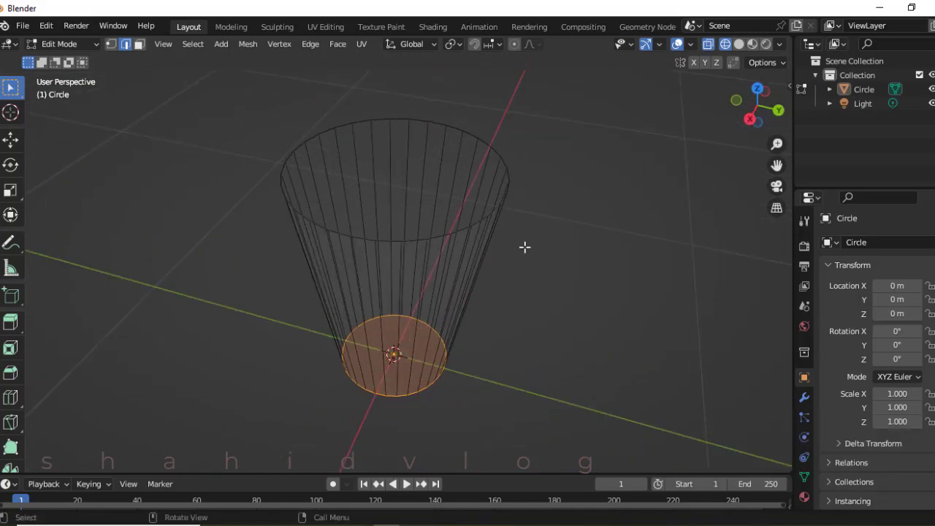
{"action": "left_click", "coordinate": [739, 44]}
{"action": "scroll", "coordinate": [343, 175], "scroll_direction": "up", "scroll_amount": 1}
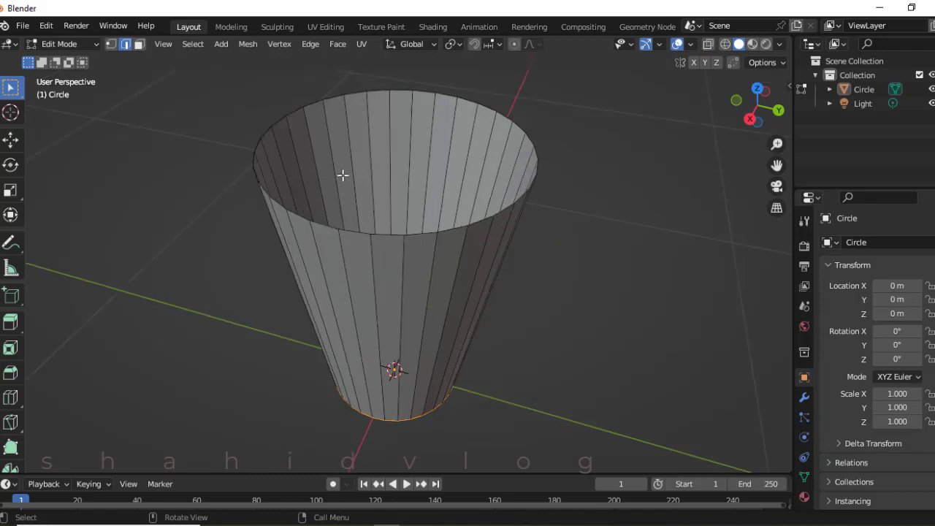
- Examine the wall thickness at the glass rim up close, picking a rim edge and a side edge
{"action": "scroll", "coordinate": [343, 175], "scroll_direction": "up", "scroll_amount": 3}
{"action": "middle_click_drag", "start_coordinate": [605, 244], "coordinate": [605, 256]}
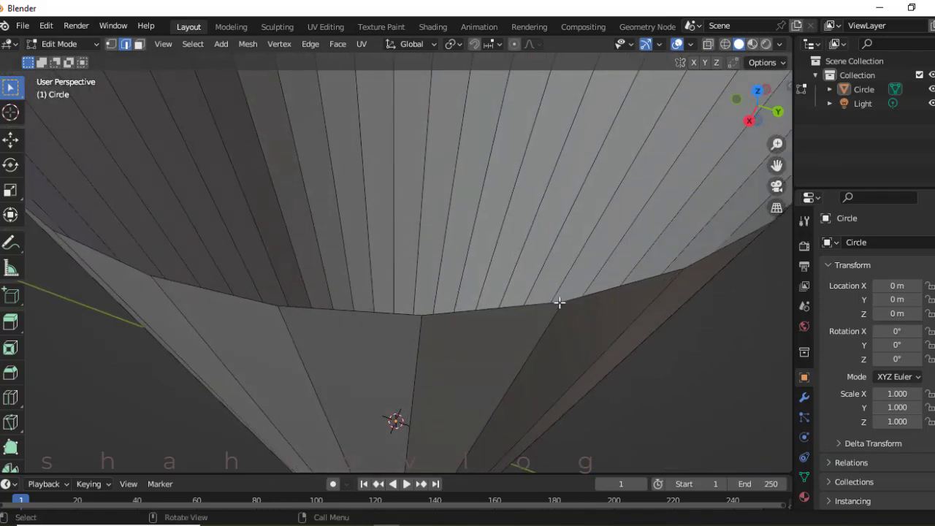
{"action": "scroll", "coordinate": [559, 301], "scroll_direction": "up", "scroll_amount": 2}
{"action": "middle_click_drag", "start_coordinate": [529, 390], "coordinate": [528, 385]}
{"action": "mouse_move", "coordinate": [524, 347]}
{"action": "middle_mouse_down"}
{"action": "mouse_move", "coordinate": [517, 290]}
{"action": "mouse_move", "coordinate": [519, 349]}
{"action": "middle_mouse_up"}
{"action": "middle_click_drag", "start_coordinate": [438, 351], "coordinate": [448, 301]}
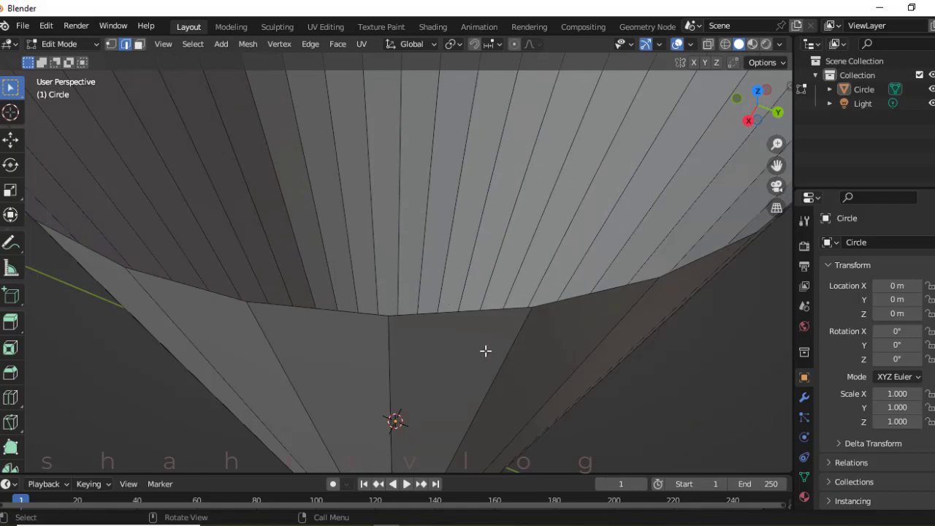
{"action": "middle_click_drag", "start_coordinate": [485, 351], "coordinate": [490, 342]}
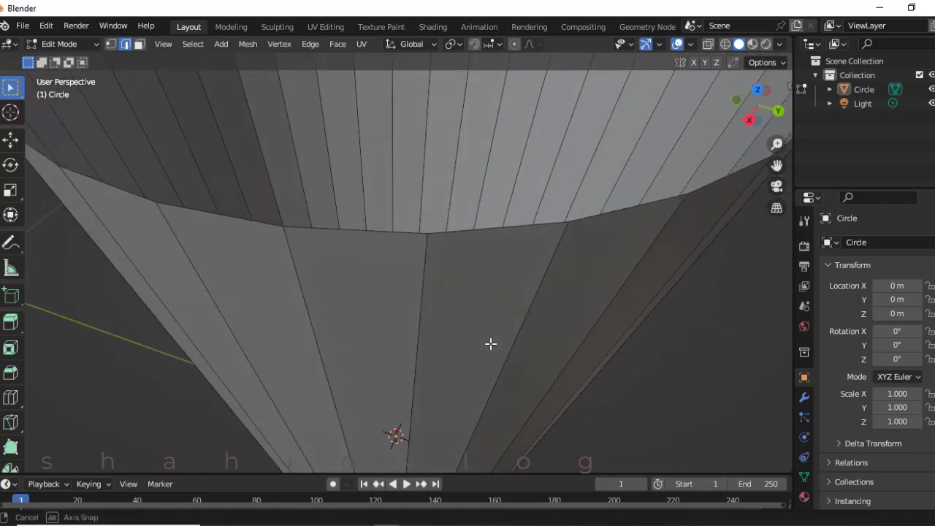
{"action": "left_click", "coordinate": [482, 229]}
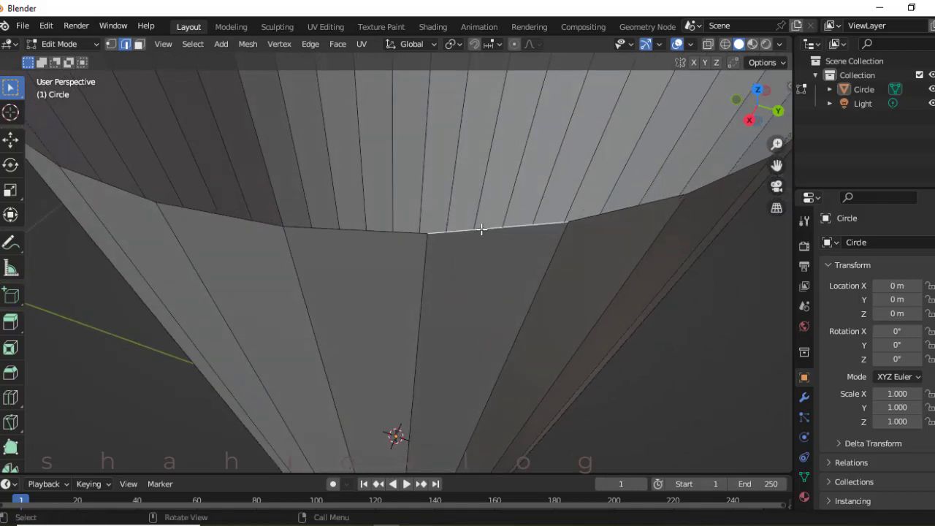
{"action": "left_click", "coordinate": [694, 334]}
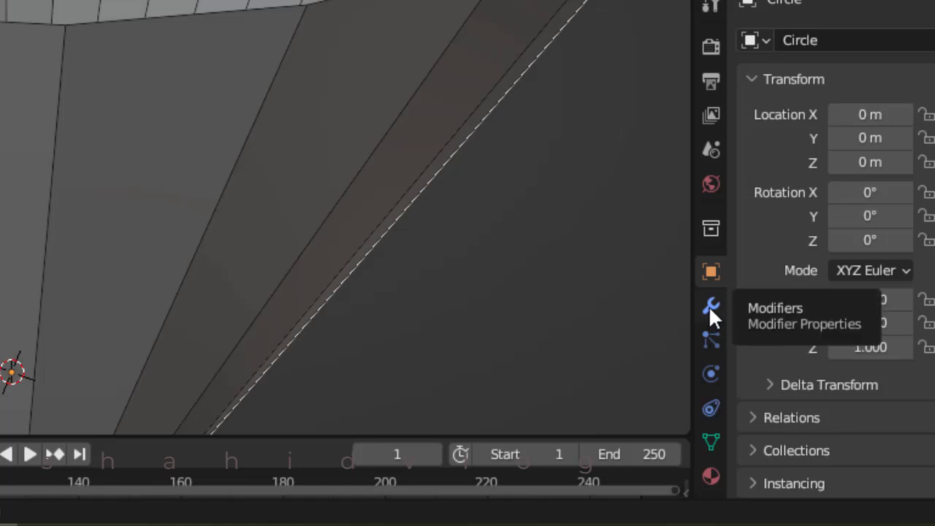
- Add a Solidify modifier to the glass
{"action": "left_click", "coordinate": [709, 307]}
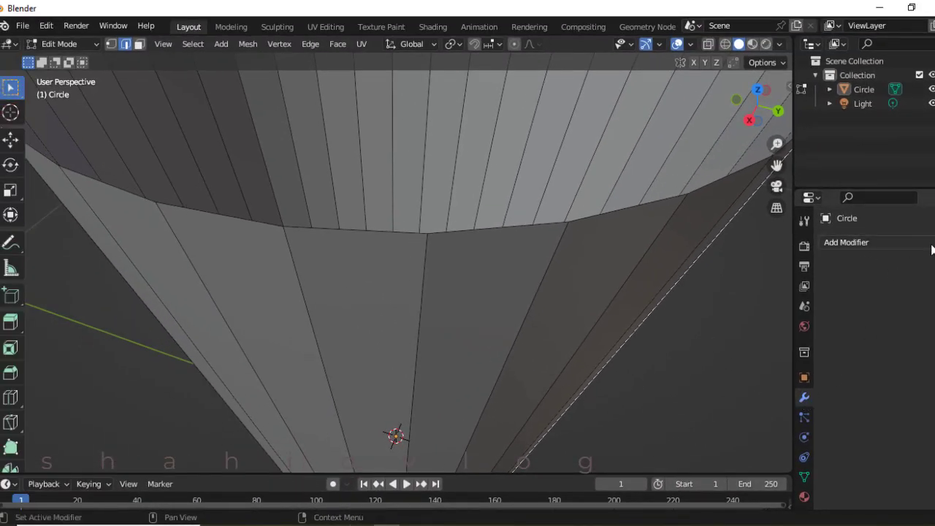
{"action": "left_click", "coordinate": [924, 242]}
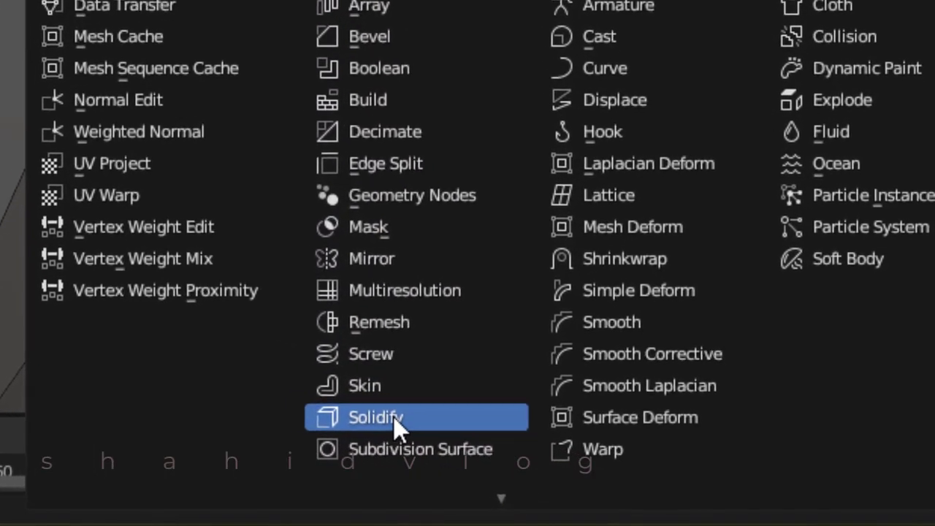
{"action": "left_click", "coordinate": [344, 417]}
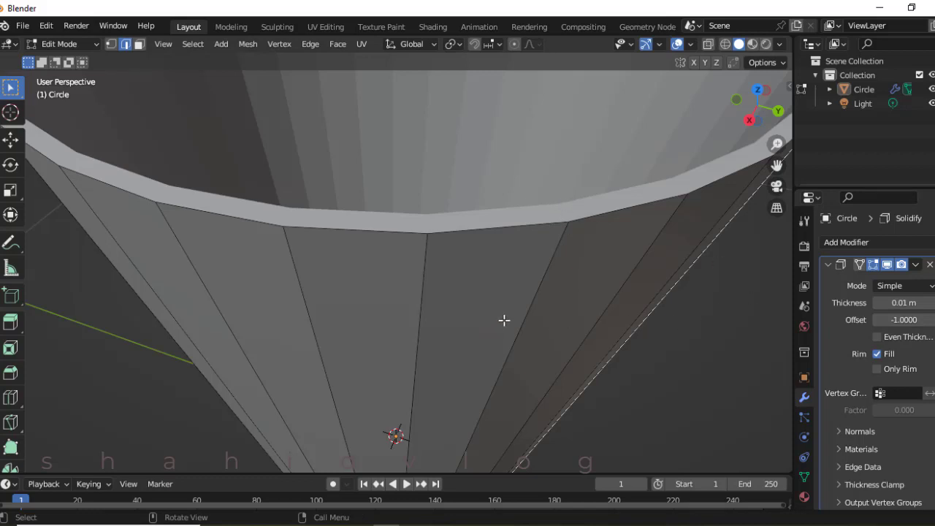
- Set the Solidify modifier's thickness to 0.02 m while checking the rim
{"action": "scroll", "coordinate": [499, 256], "scroll_direction": "down", "scroll_amount": 6}
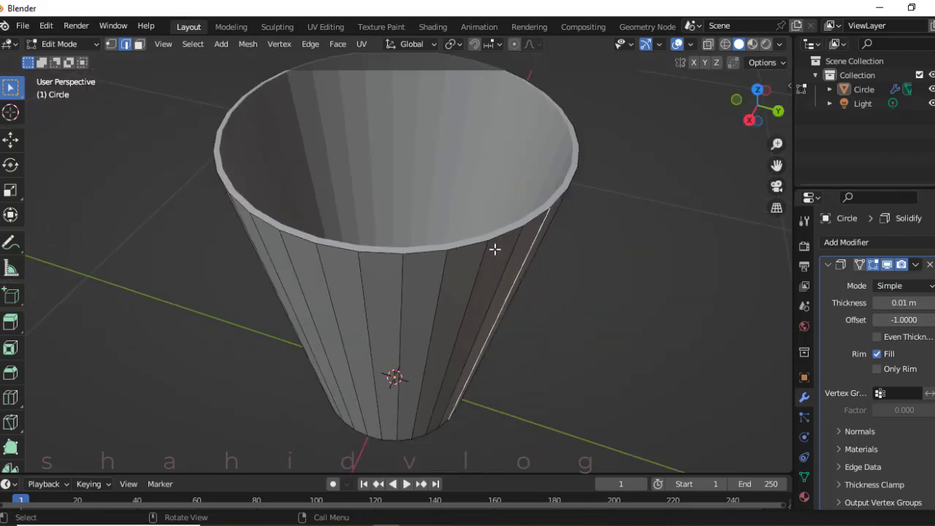
{"action": "middle_click_drag", "start_coordinate": [480, 270], "coordinate": [508, 171]}
{"action": "scroll", "coordinate": [507, 227], "scroll_direction": "up", "scroll_amount": 6}
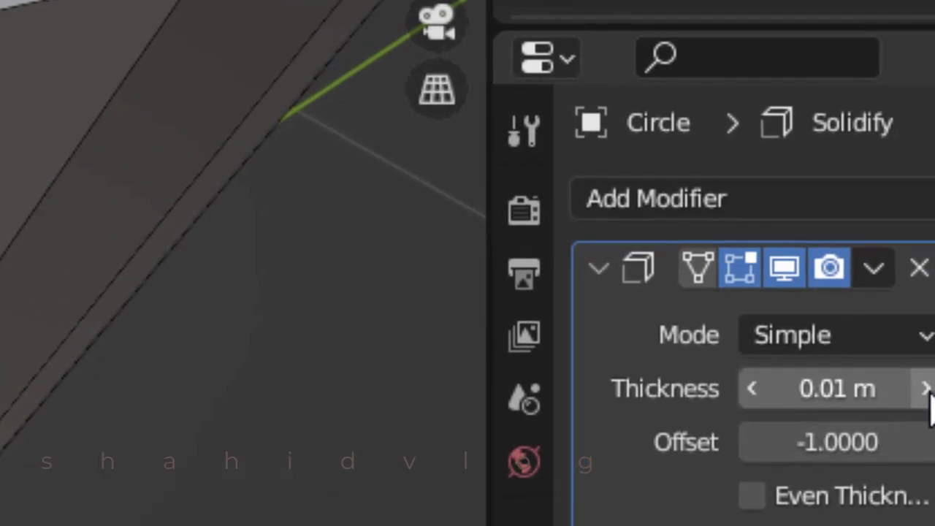
{"action": "left_click", "coordinate": [927, 390]}
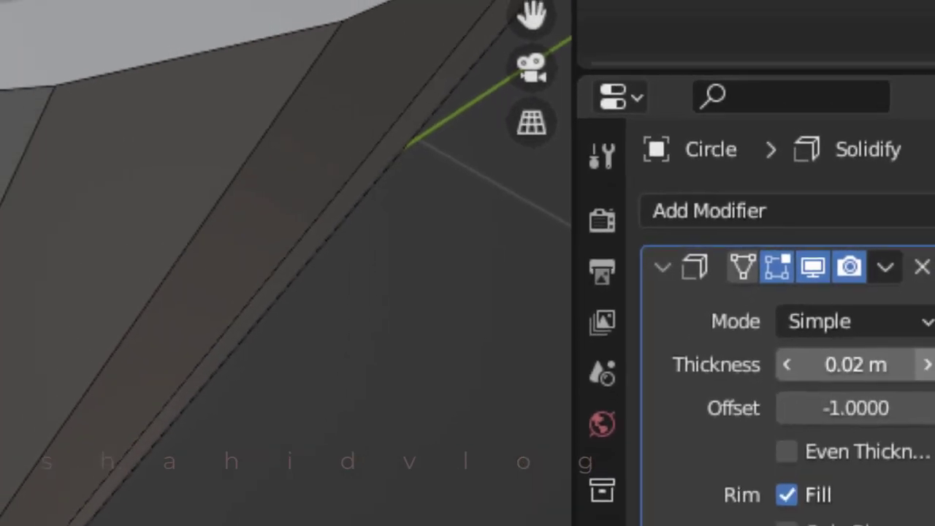
{"action": "scroll", "coordinate": [36, 346], "scroll_direction": "down", "scroll_amount": 6}
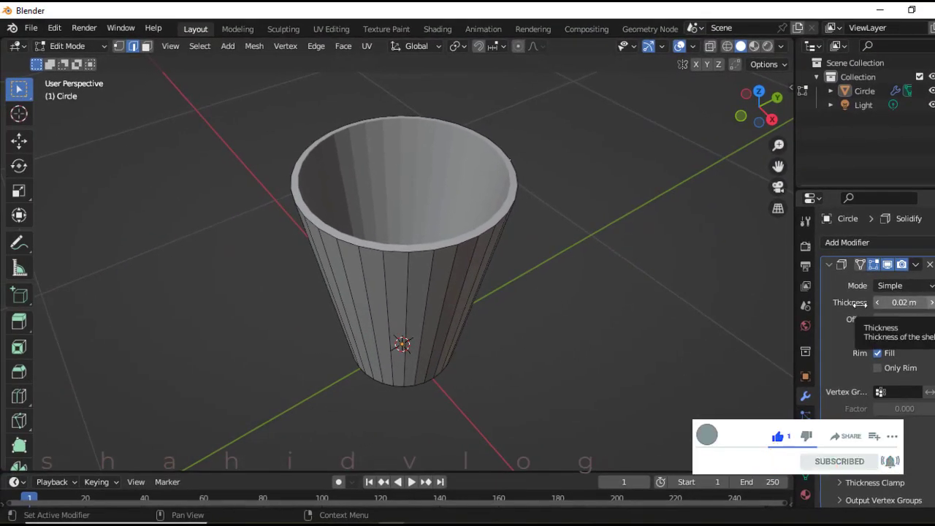
- Examine the thickened glass from the side and above, in solid shading and in material preview
{"action": "middle_click_drag", "start_coordinate": [597, 332], "coordinate": [334, 270]}
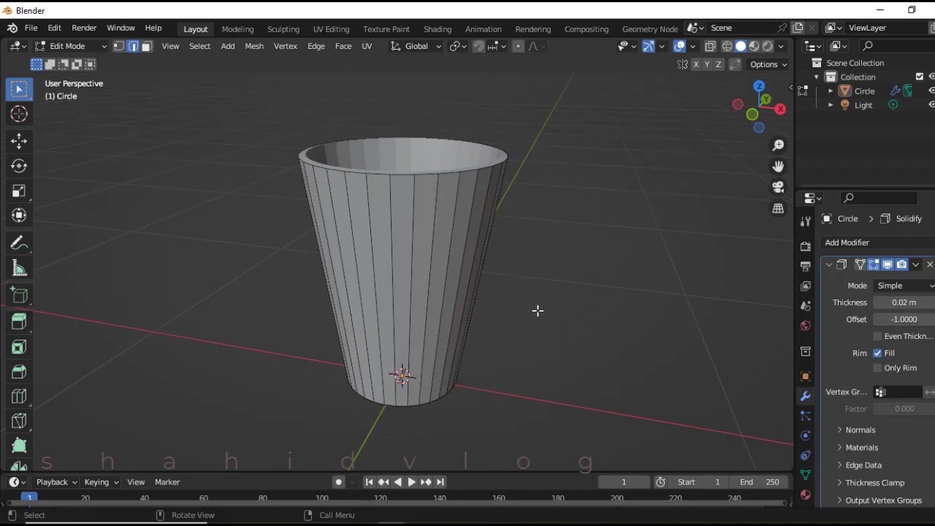
{"action": "middle_click_drag", "start_coordinate": [574, 306], "coordinate": [406, 244]}
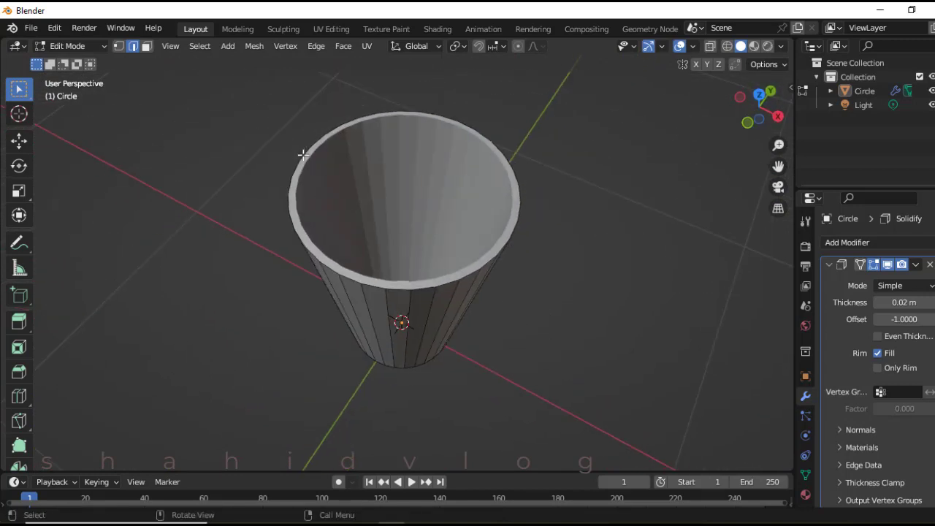
{"action": "scroll", "coordinate": [302, 156], "scroll_direction": "up", "scroll_amount": 2}
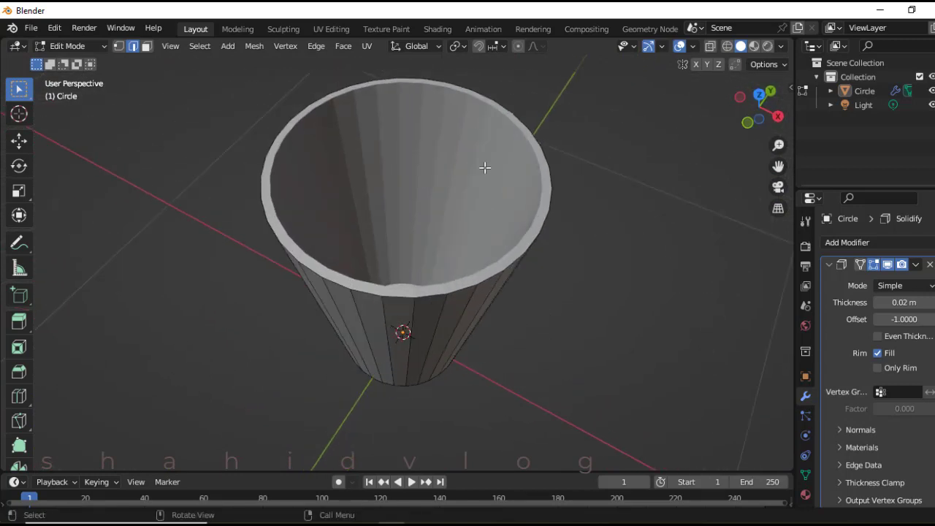
{"action": "left_click", "coordinate": [755, 46]}
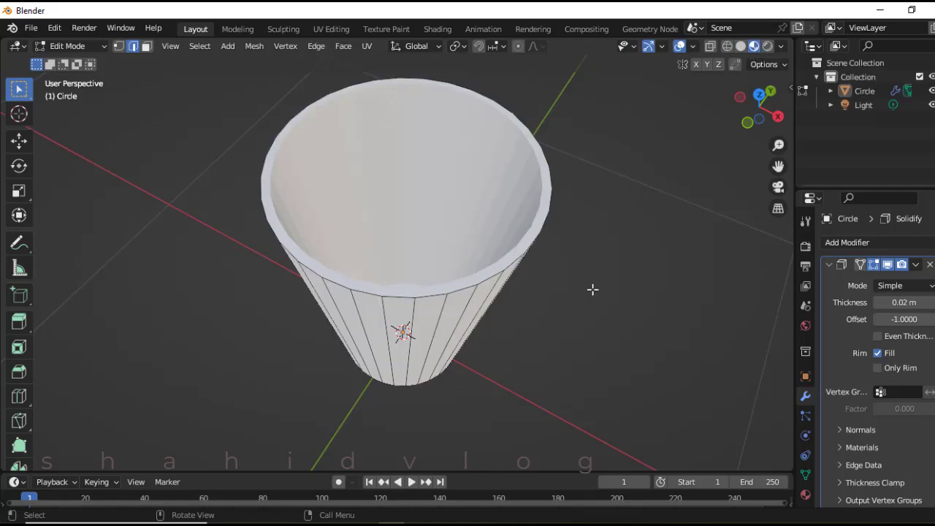
{"action": "middle_click_drag", "start_coordinate": [593, 289], "coordinate": [587, 342]}
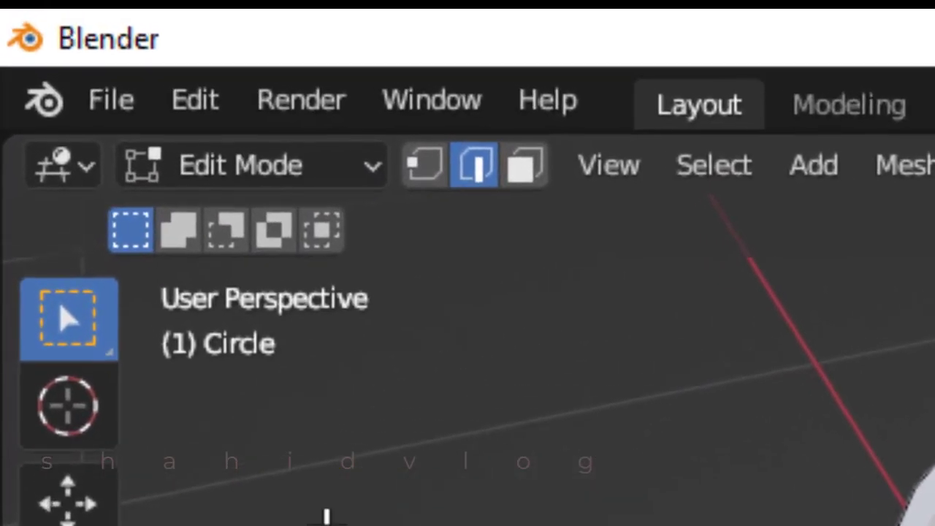
- Switch to Object Mode and examine the glass from all sides, finishing in wireframe display
{"action": "left_click", "coordinate": [395, 188]}
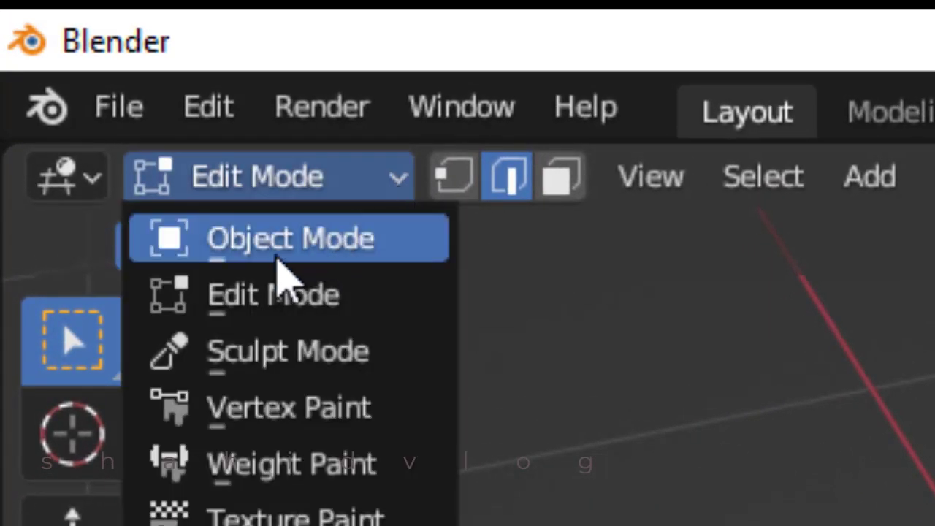
{"action": "left_click", "coordinate": [336, 250]}
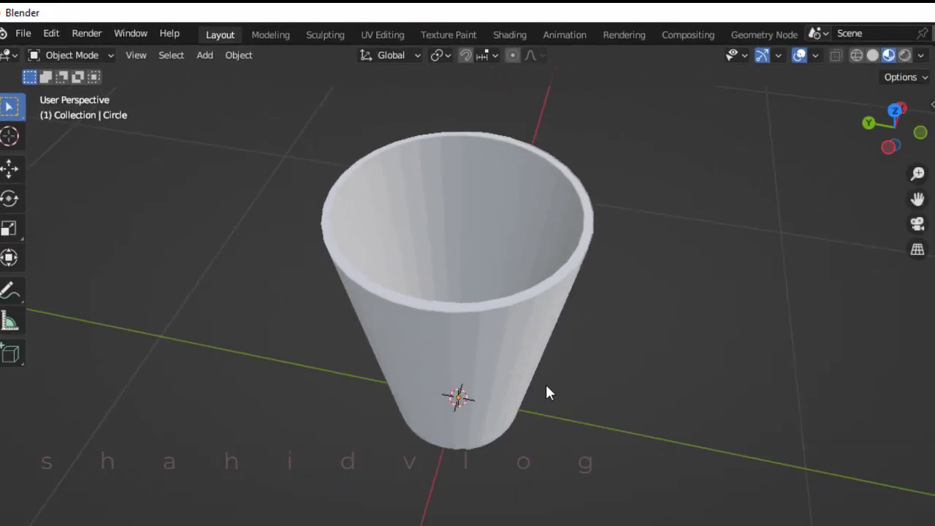
{"action": "middle_click_drag", "start_coordinate": [326, 323], "coordinate": [469, 365]}
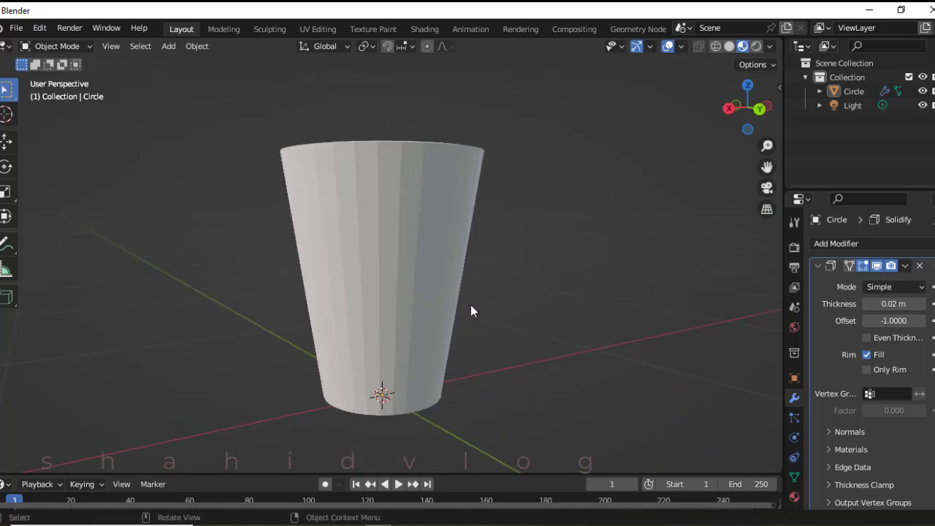
{"action": "middle_click_drag", "start_coordinate": [470, 311], "coordinate": [370, 285]}
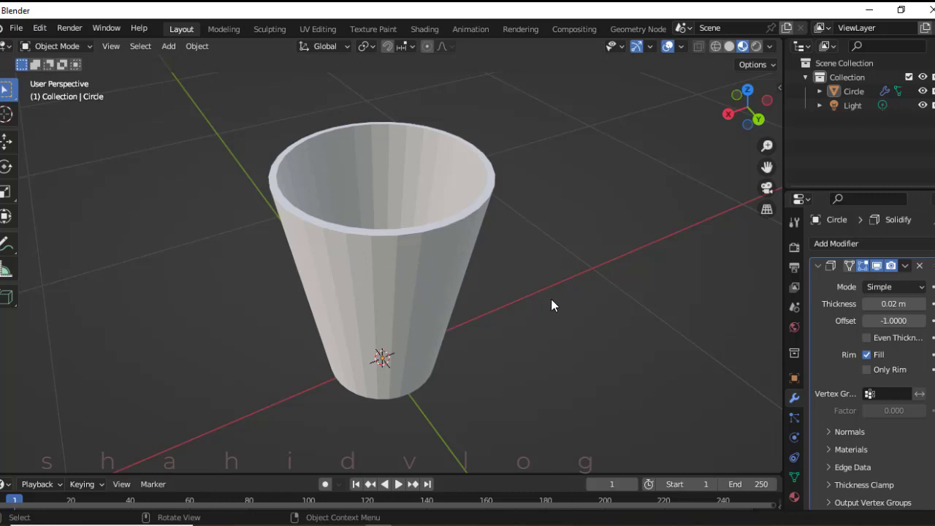
{"action": "middle_click_drag", "start_coordinate": [462, 274], "coordinate": [391, 297]}
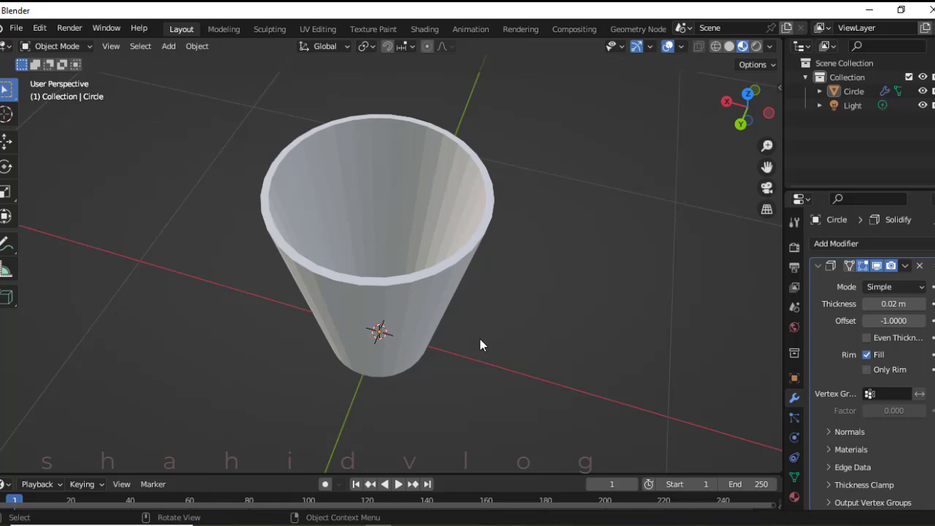
{"action": "middle_click_drag", "start_coordinate": [480, 340], "coordinate": [437, 241]}
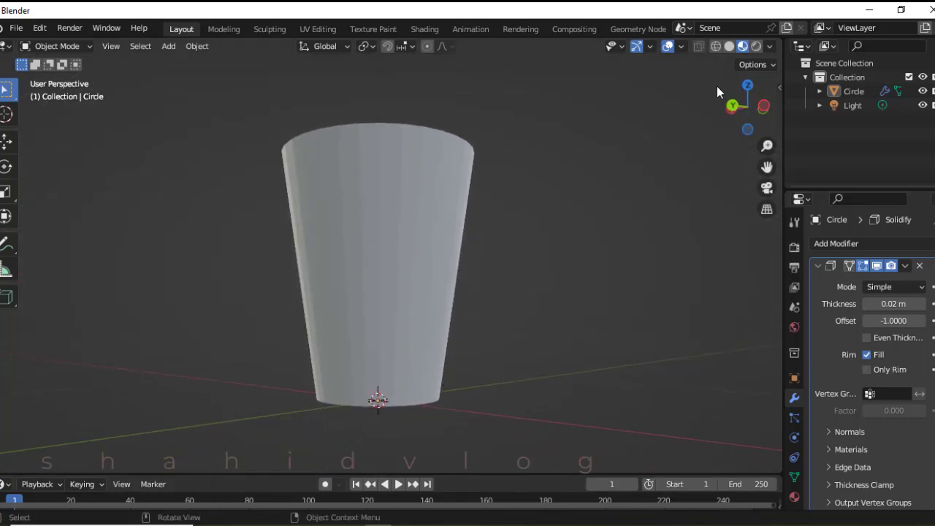
{"action": "left_click", "coordinate": [716, 46]}
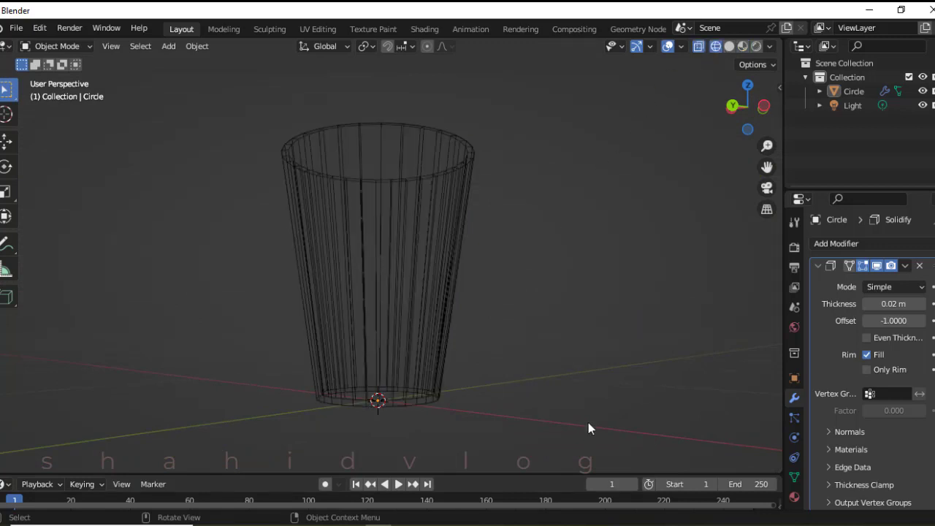